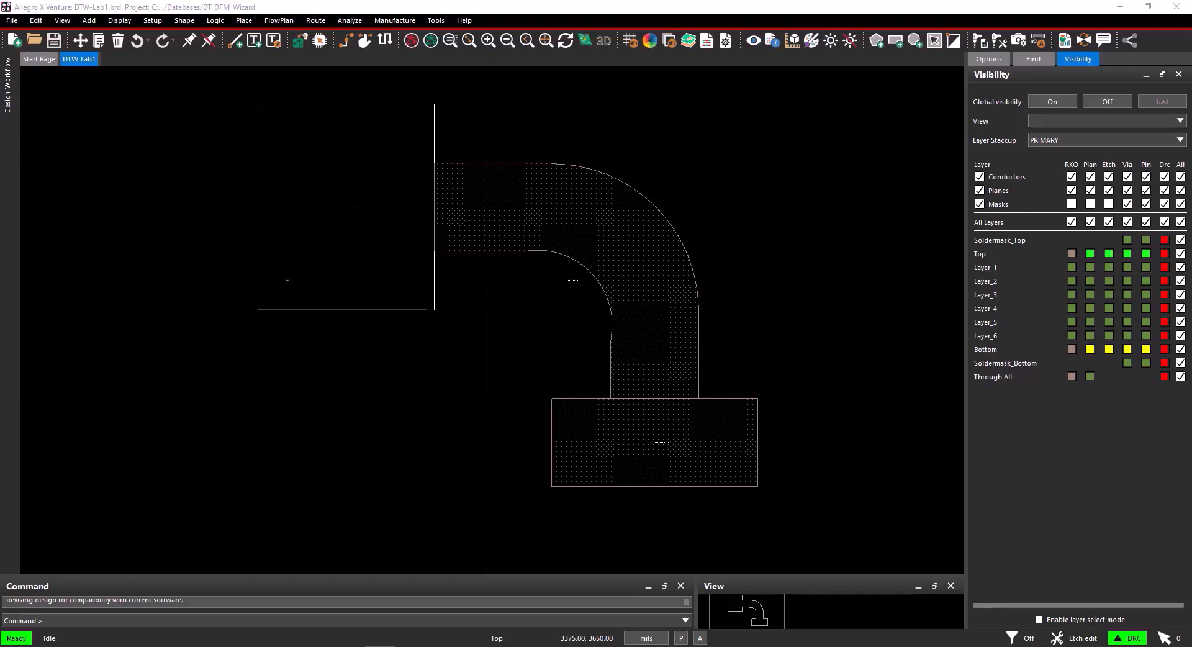
Open the Constraint Manager for the DTW-Lab1 board from the toolbar.
{"action": "left_click", "coordinate": [707, 40]}
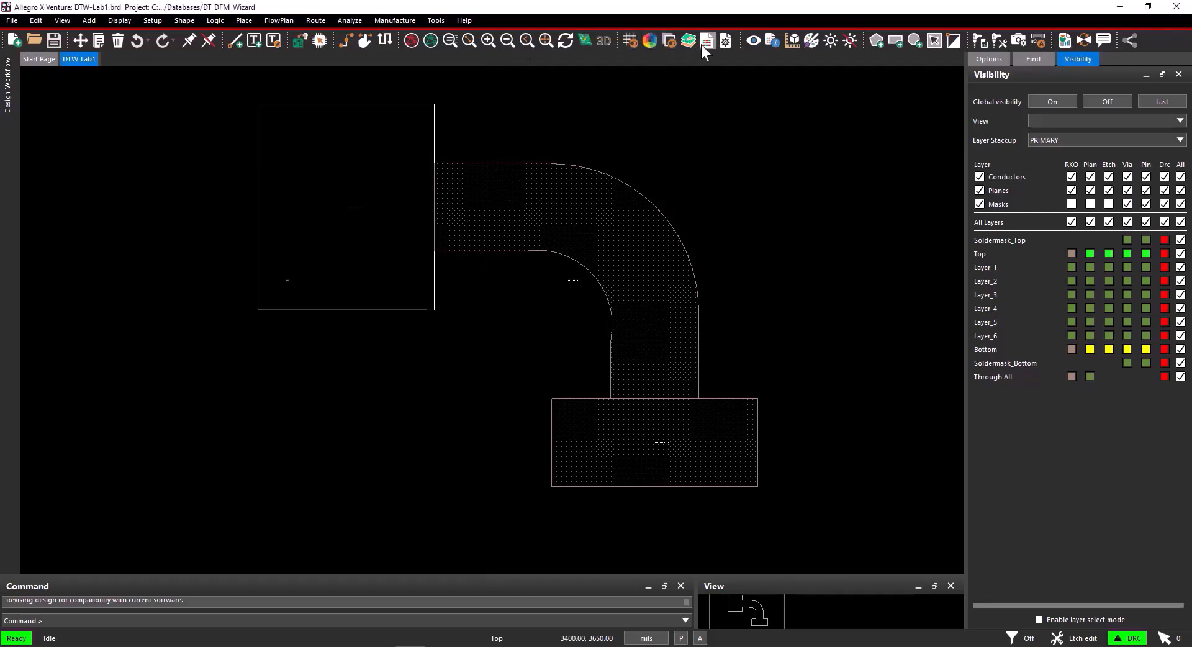
Import the .tcfx technology file from Downloads and expand its Outline To rules.
{"action": "left_click", "coordinate": [26, 20]}
{"action": "mouse_move", "coordinate": [34, 34]}
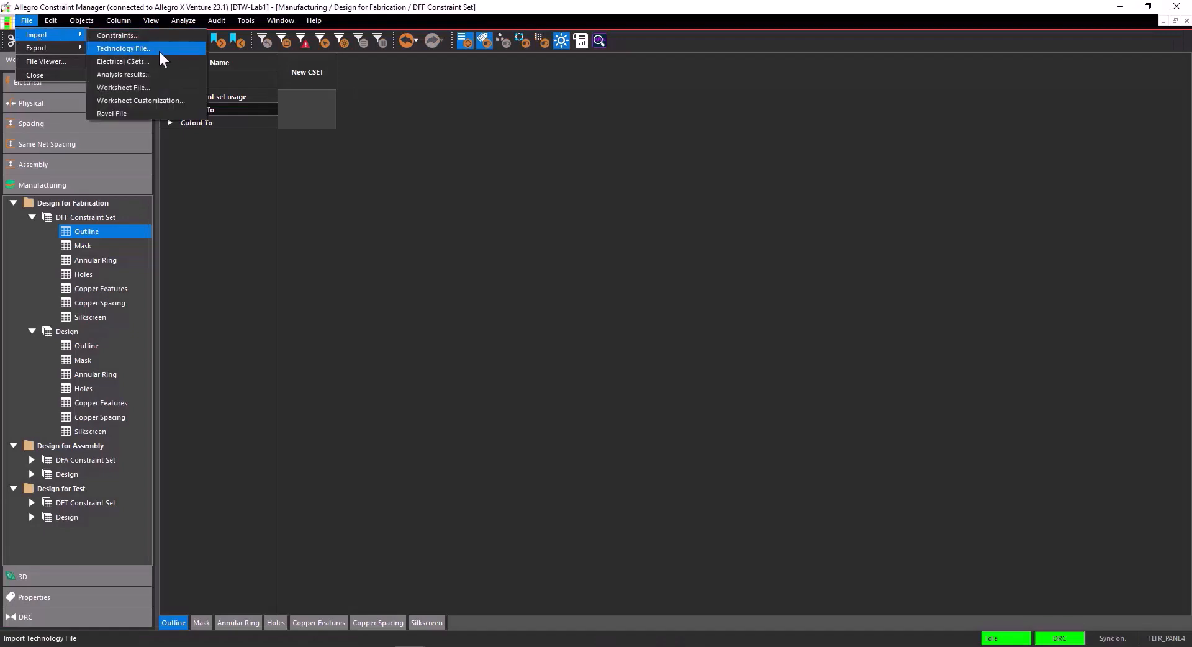
{"action": "left_click", "coordinate": [163, 51]}
{"action": "left_click", "coordinate": [664, 265]}
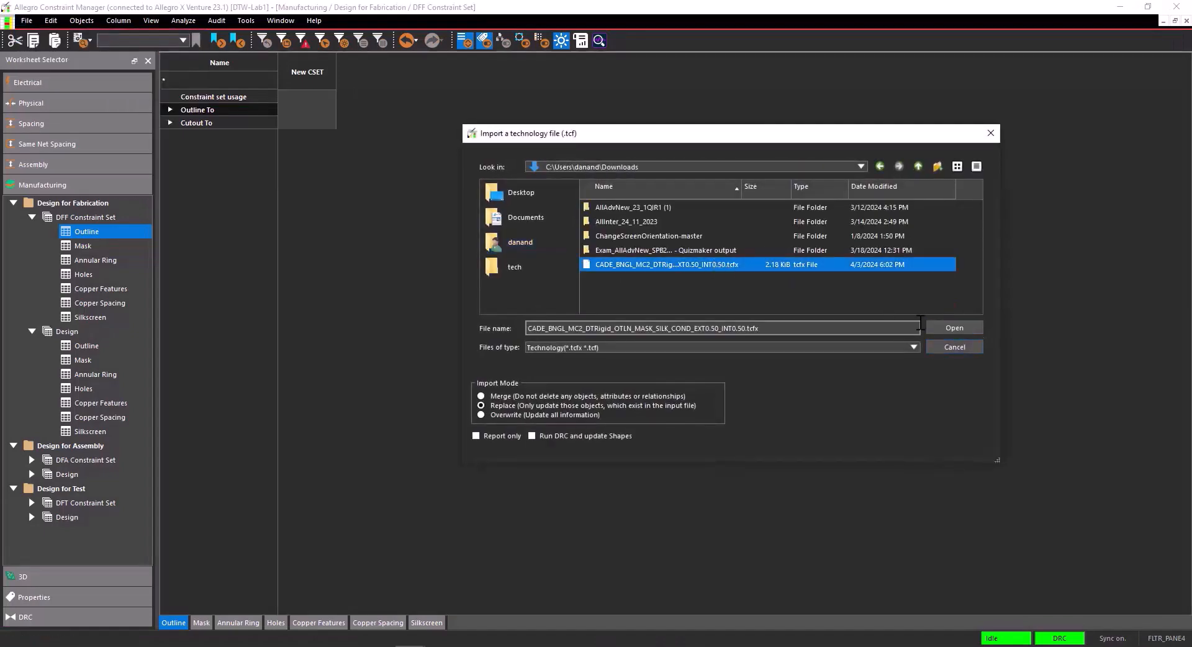
{"action": "left_click", "coordinate": [953, 329]}
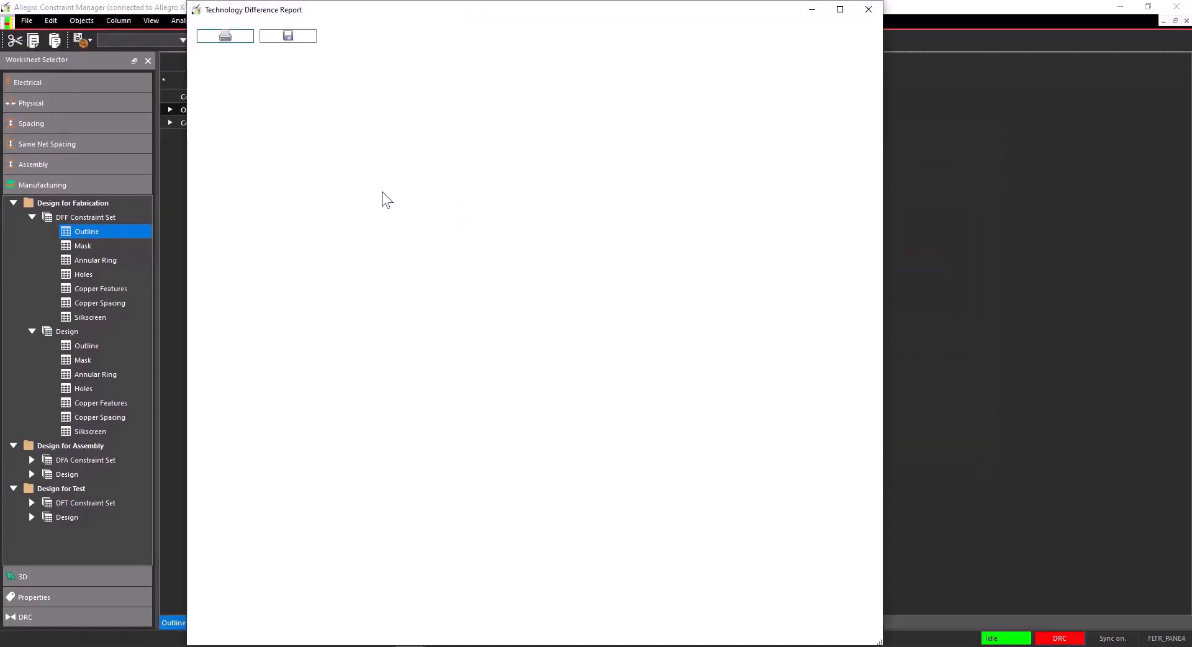
{"action": "left_click", "coordinate": [813, 10]}
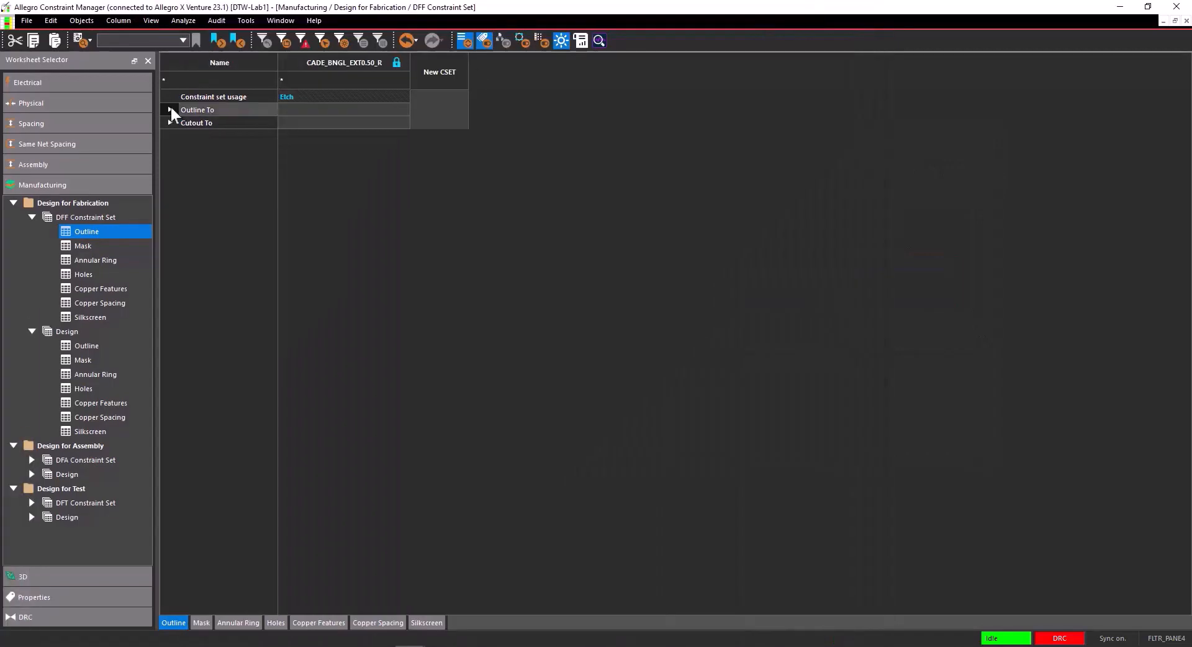
{"action": "left_click", "coordinate": [169, 110]}
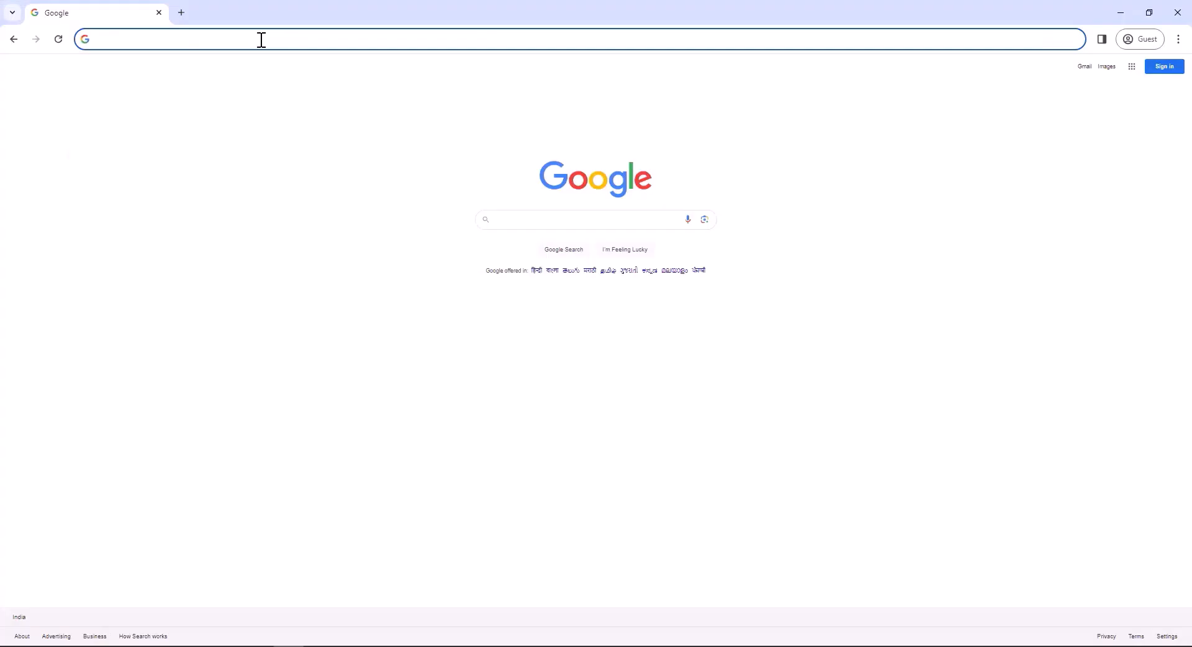
Load pcb.cadence.com/dfm_vendor/signin and enter the user name and account password.
{"action": "type", "text": "pcb.cadence.com"}
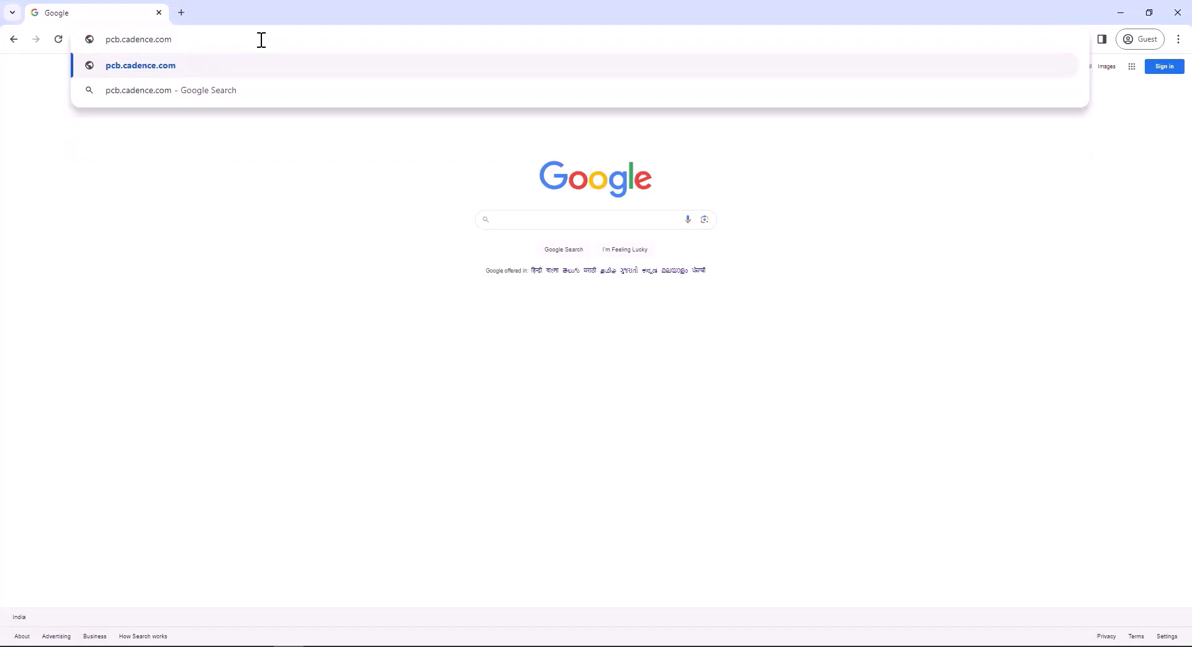
{"action": "type", "text": "/dfm_vendor/signin"}
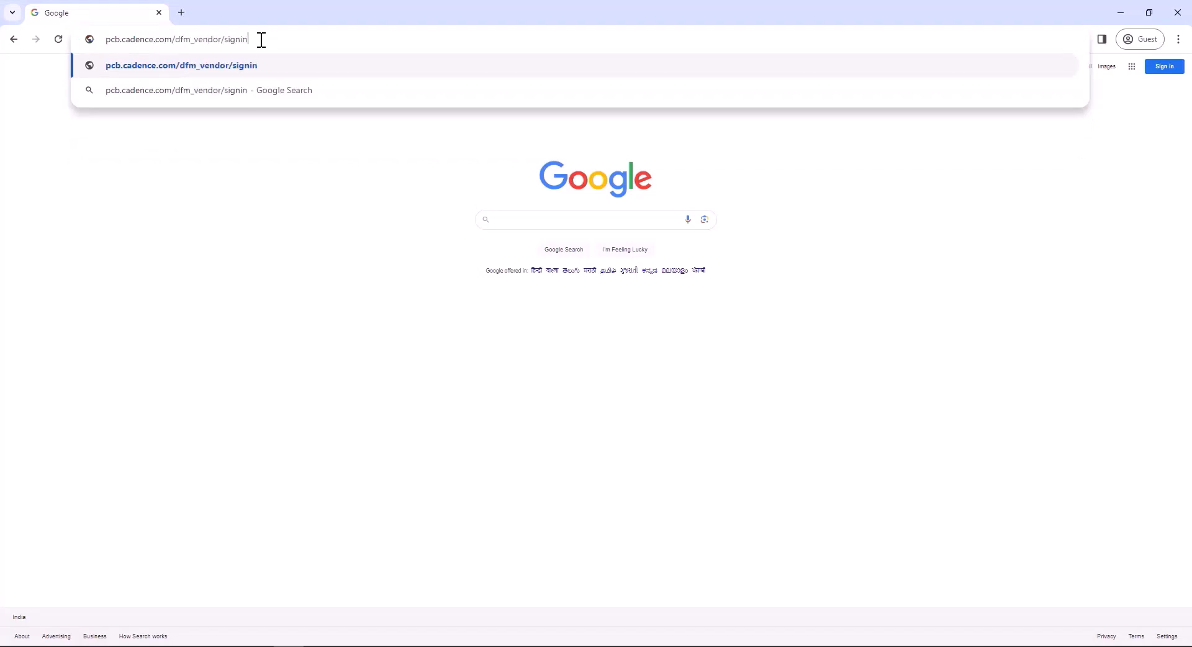
{"action": "key", "text": "Return"}
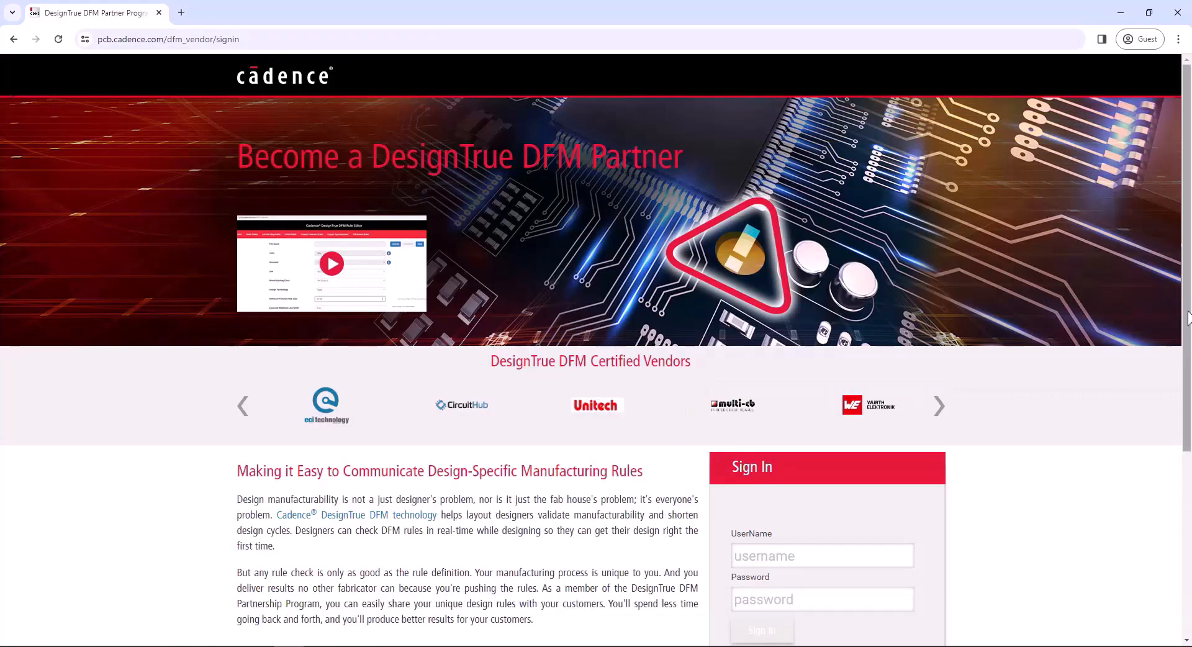
{"action": "left_click_drag", "start_coordinate": [1187, 312], "coordinate": [1188, 410]}
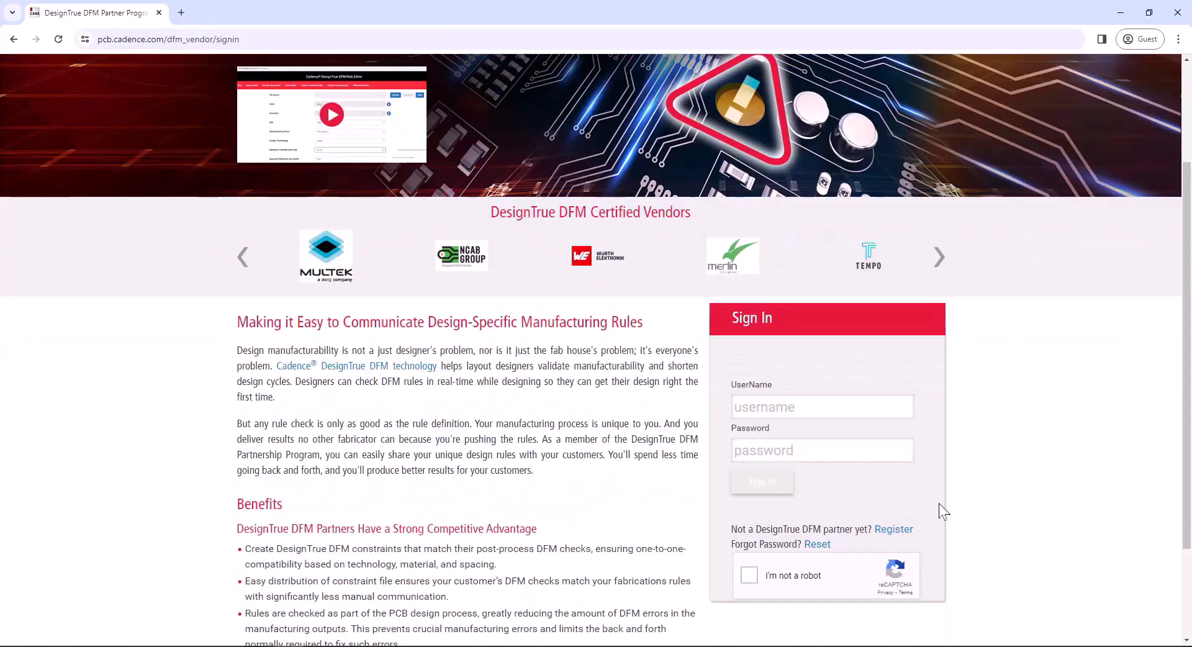
{"action": "left_click", "coordinate": [833, 413]}
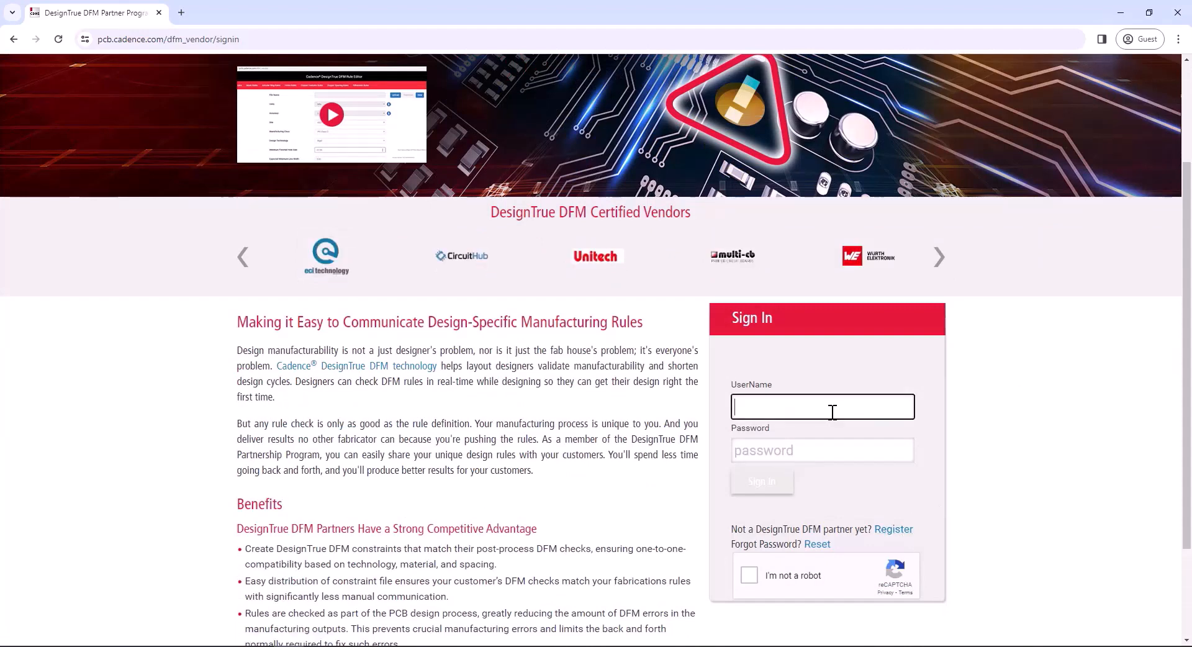
{"action": "key", "text": "Tab"}
{"action": "type", "text": "•••••••••••••"}
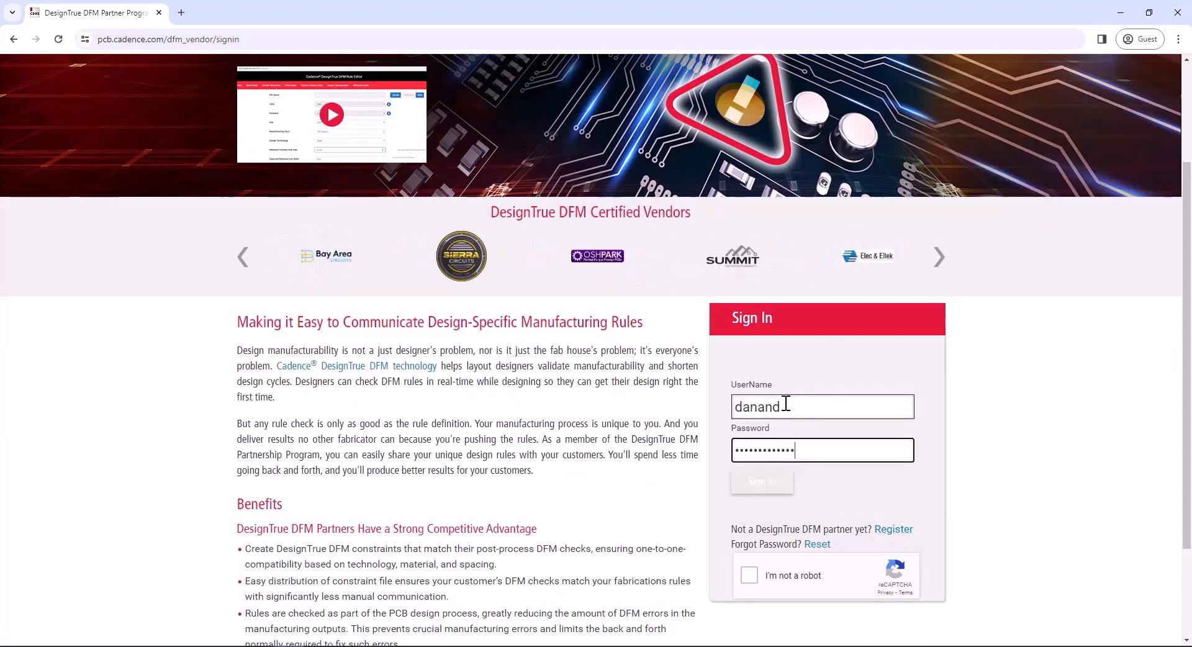
Pass the reCAPTCHA by selecting the bridge images, then sign in to the DFM Rule Editor.
{"action": "left_click", "coordinate": [749, 575]}
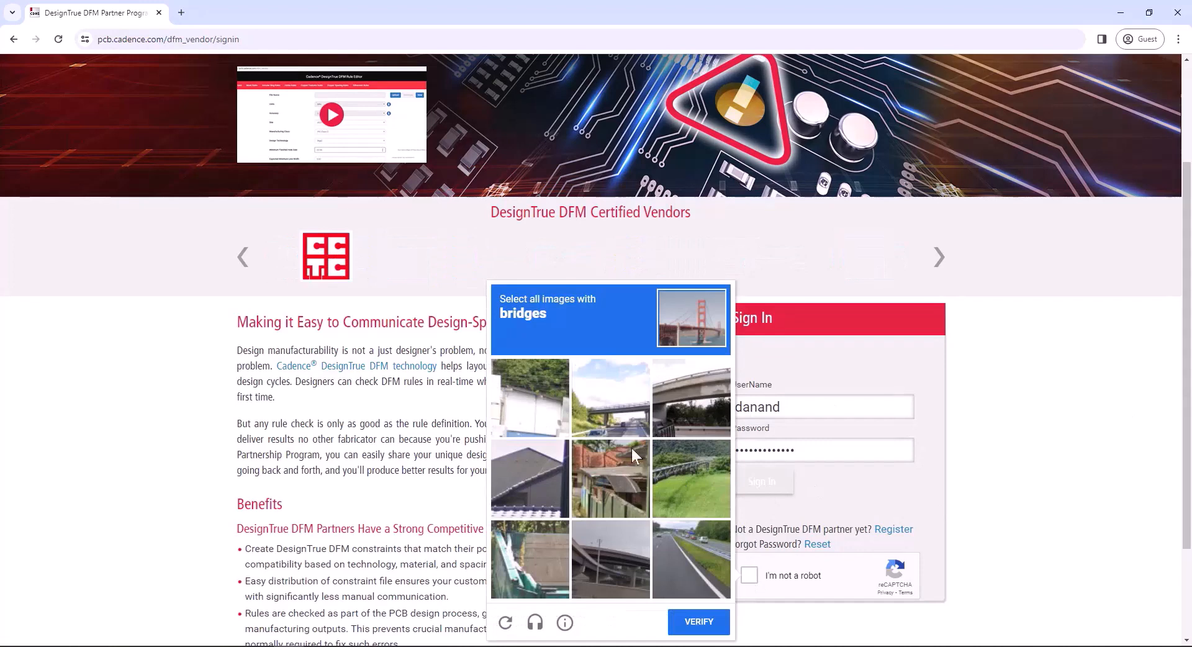
{"action": "left_click", "coordinate": [614, 404]}
{"action": "left_click", "coordinate": [704, 390]}
{"action": "left_click", "coordinate": [703, 468]}
{"action": "left_click", "coordinate": [594, 575]}
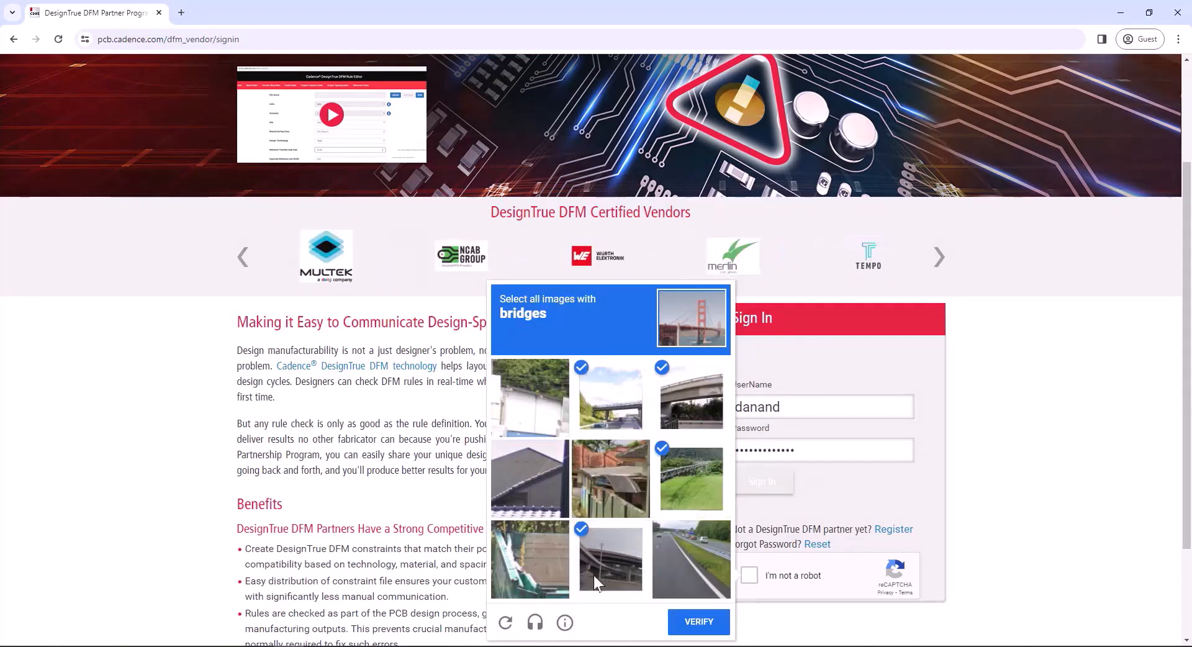
{"action": "left_click", "coordinate": [699, 622]}
{"action": "left_click", "coordinate": [764, 484]}
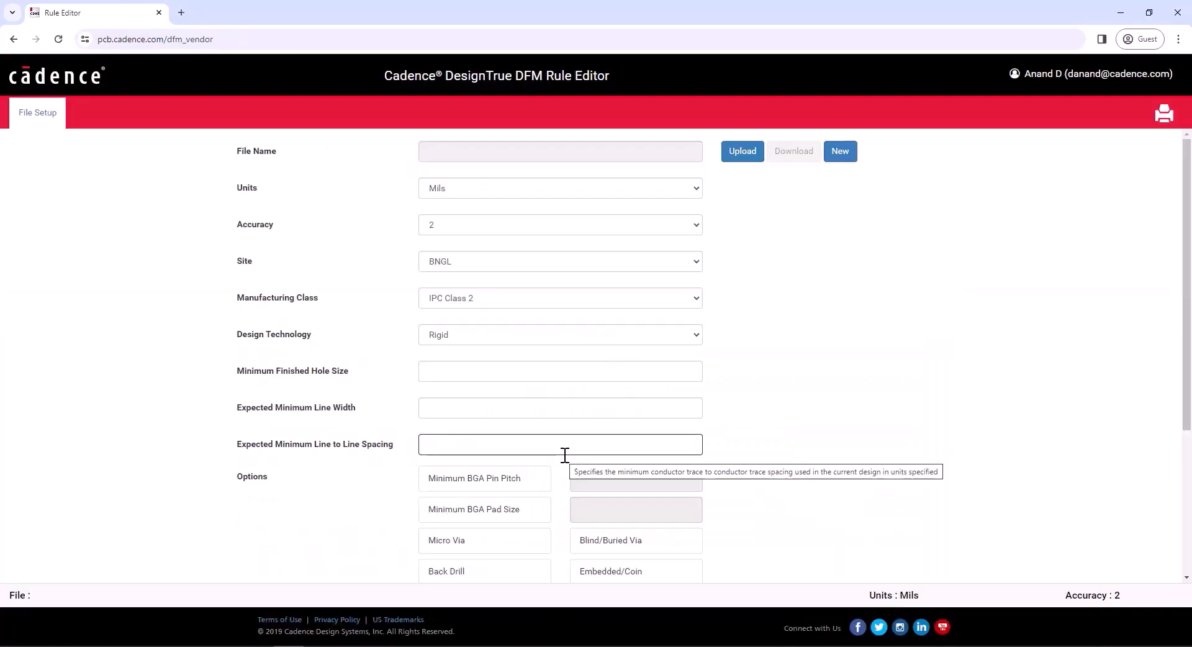
{"action": "left_click", "coordinate": [1093, 78]}
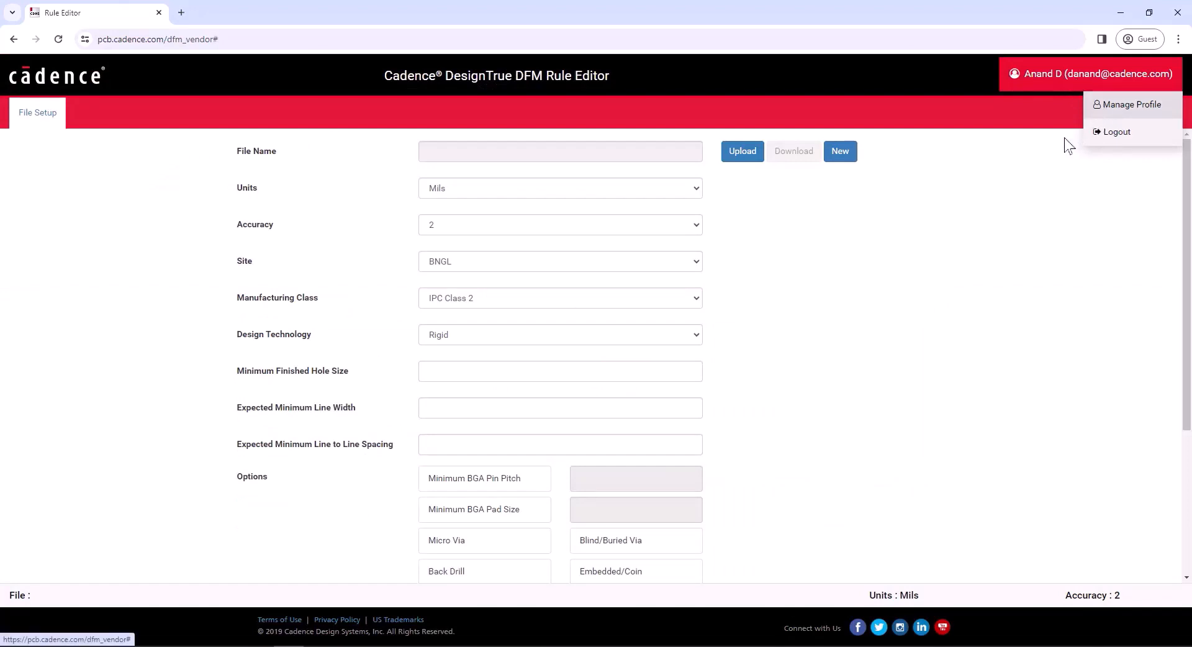
{"action": "left_click", "coordinate": [1118, 105]}
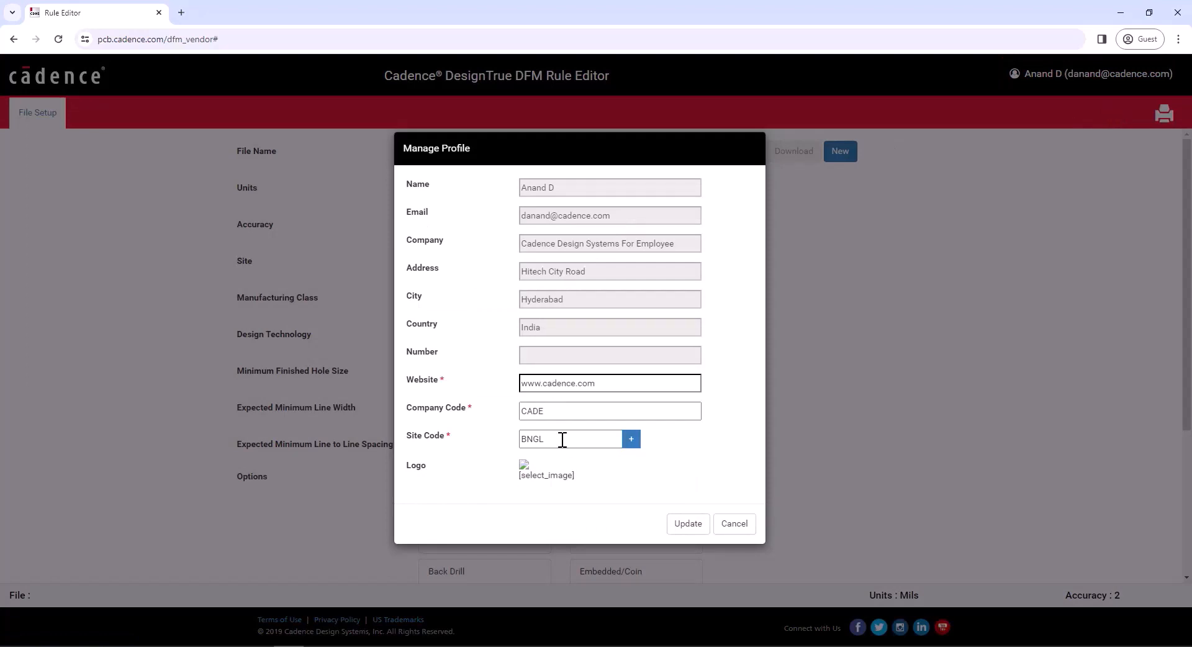
{"action": "left_click", "coordinate": [562, 413]}
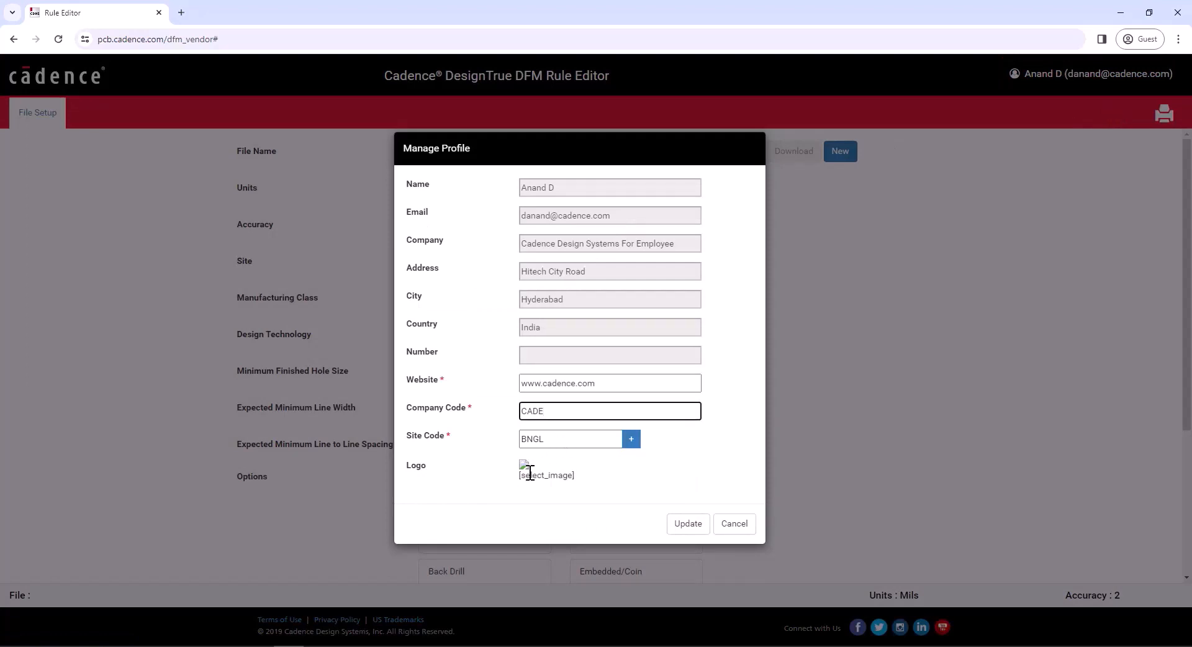
{"action": "left_click", "coordinate": [742, 524]}
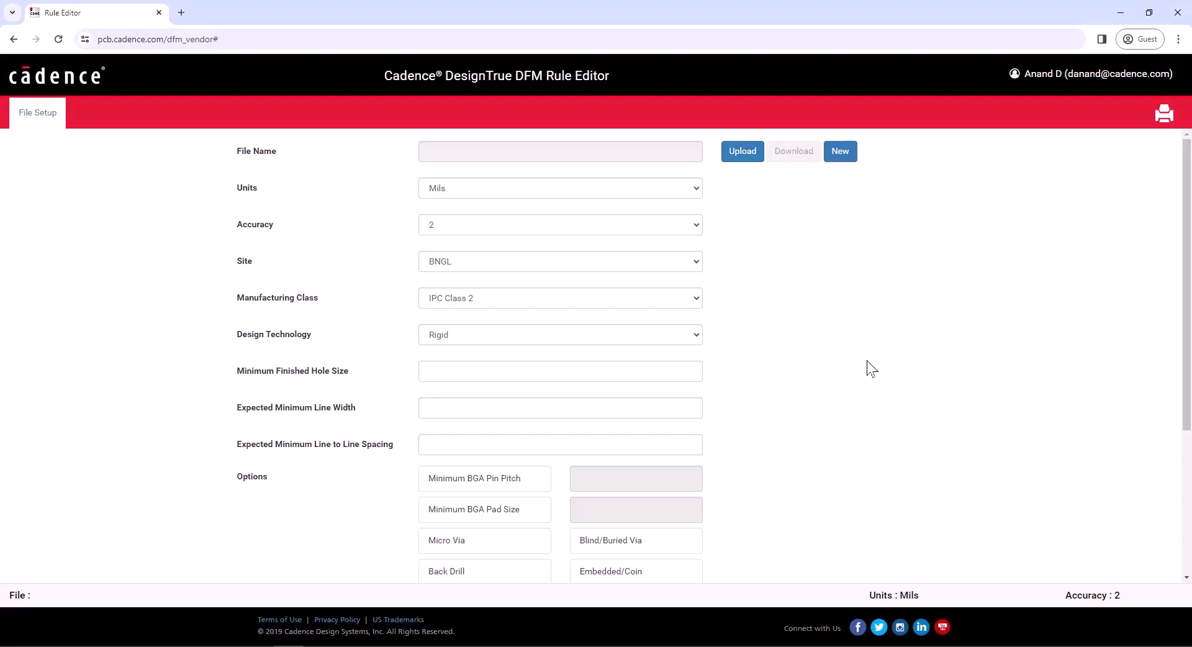
Set File Setup units to Millimeters, accuracy to 4 decimals, and design technology Rigid.
{"action": "left_click", "coordinate": [579, 188]}
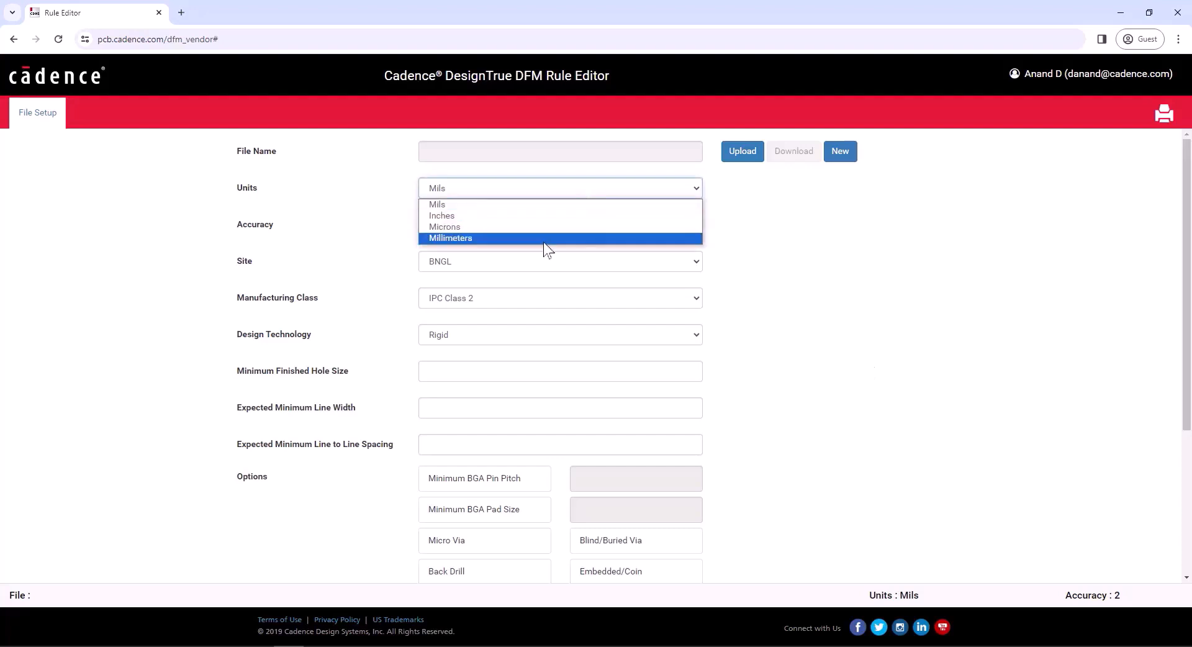
{"action": "left_click", "coordinate": [543, 240]}
{"action": "left_click", "coordinate": [527, 229]}
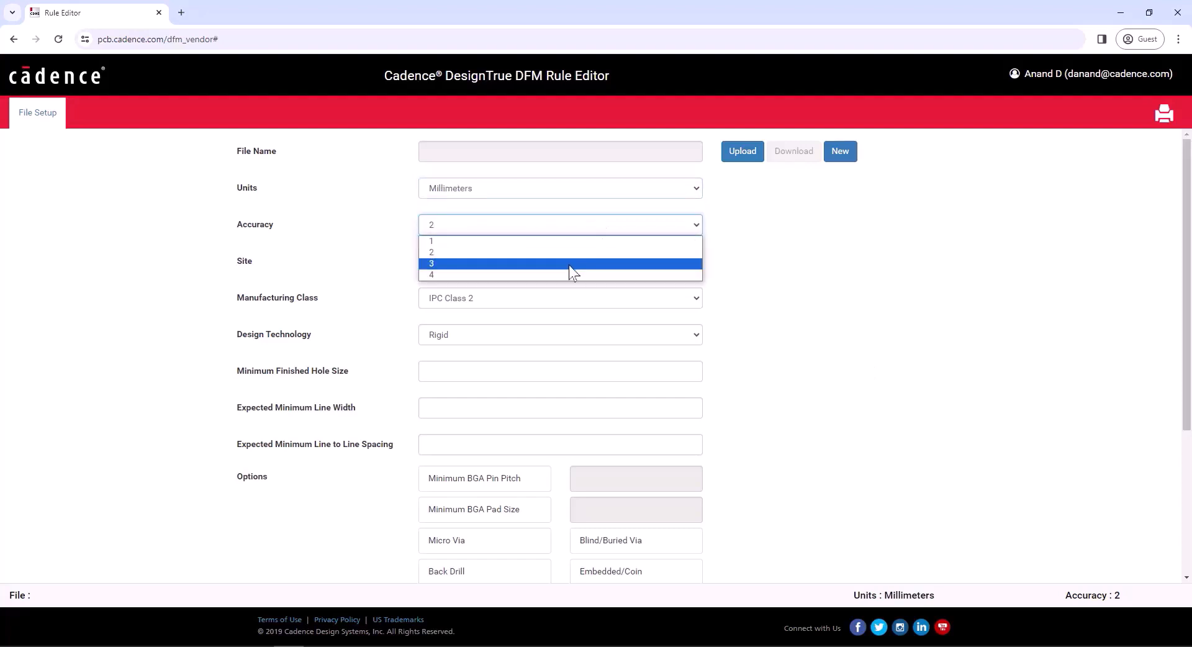
{"action": "left_click", "coordinate": [561, 273]}
{"action": "left_click", "coordinate": [807, 270]}
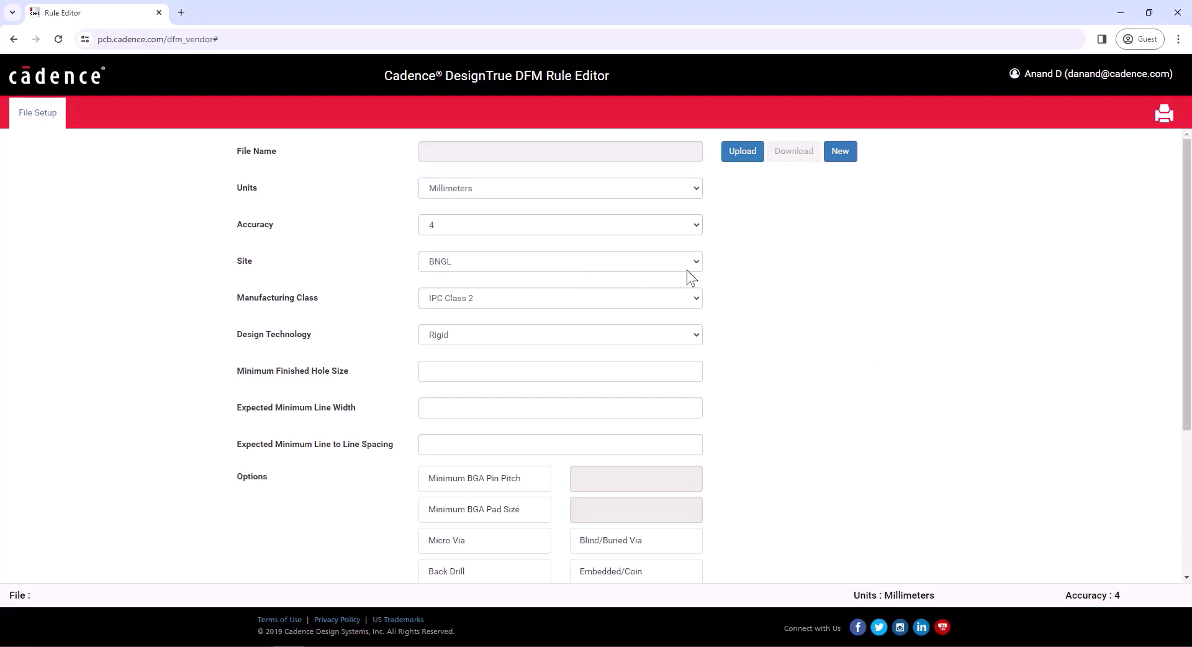
{"action": "left_click", "coordinate": [641, 336]}
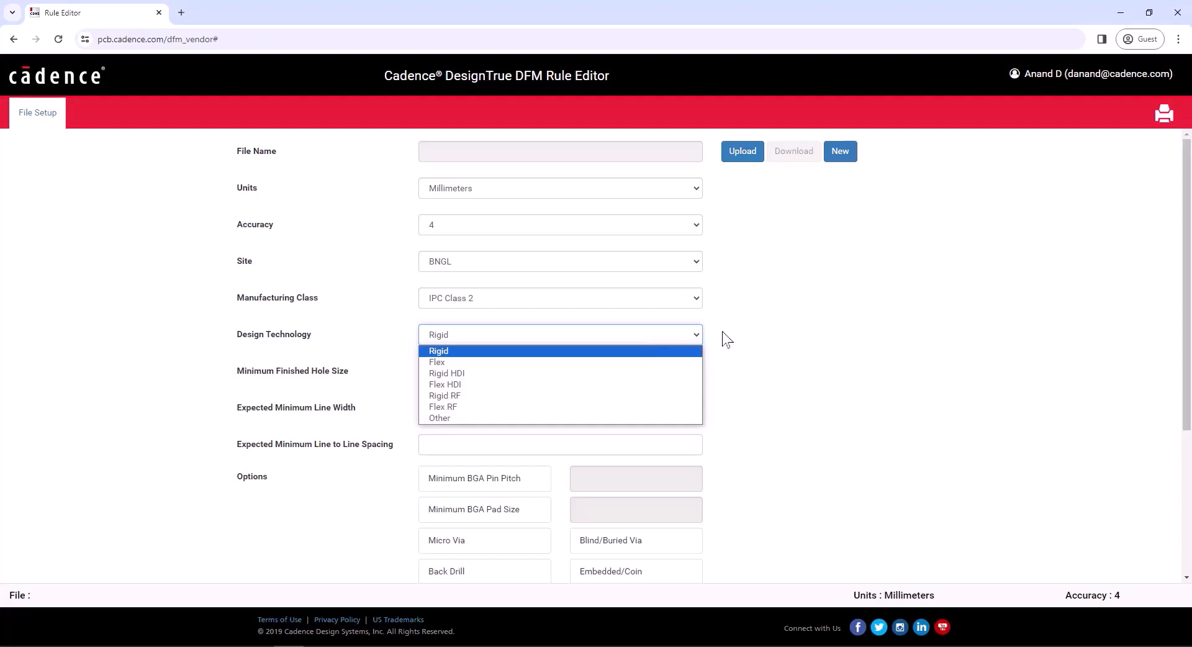
{"action": "left_click", "coordinate": [587, 352]}
Enter 0.2 for minimum finished hole size, expected line width and line-to-line spacing.
{"action": "left_click", "coordinate": [447, 371]}
{"action": "type", "text": "0.2"}
{"action": "key", "text": "Tab"}
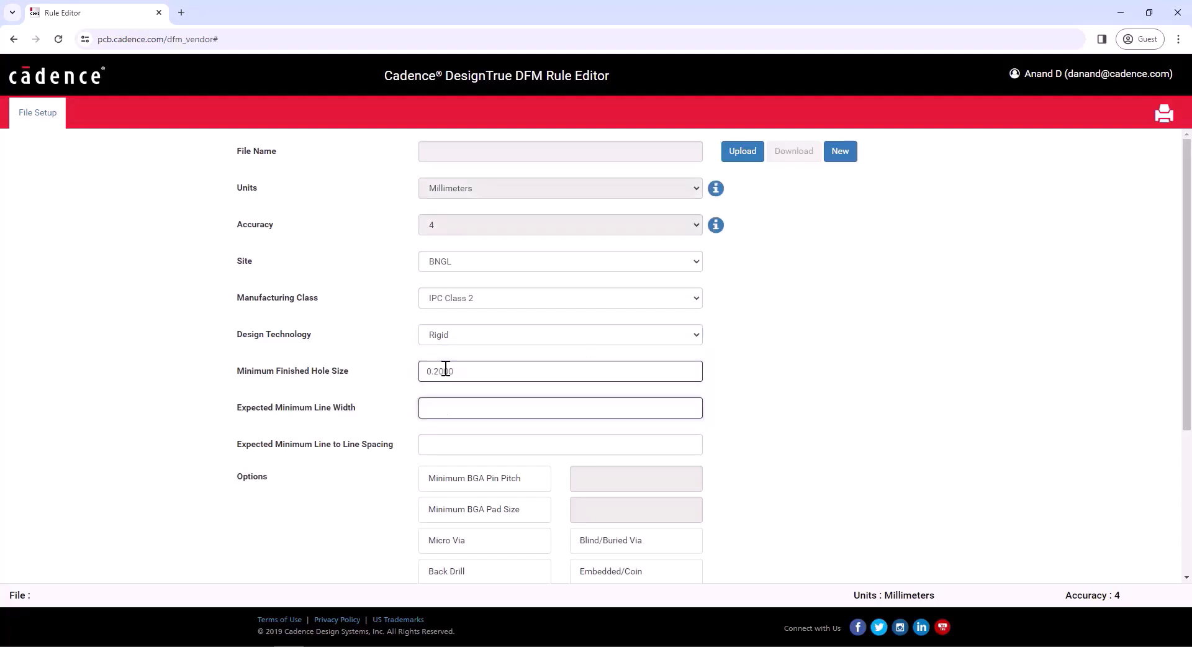
{"action": "type", "text": "0.2"}
{"action": "key", "text": "Tab"}
{"action": "type", "text": "0.2"}
{"action": "key", "text": "Tab"}
{"action": "scroll", "coordinate": [1183, 528], "scroll_direction": "down", "scroll_amount": 2}
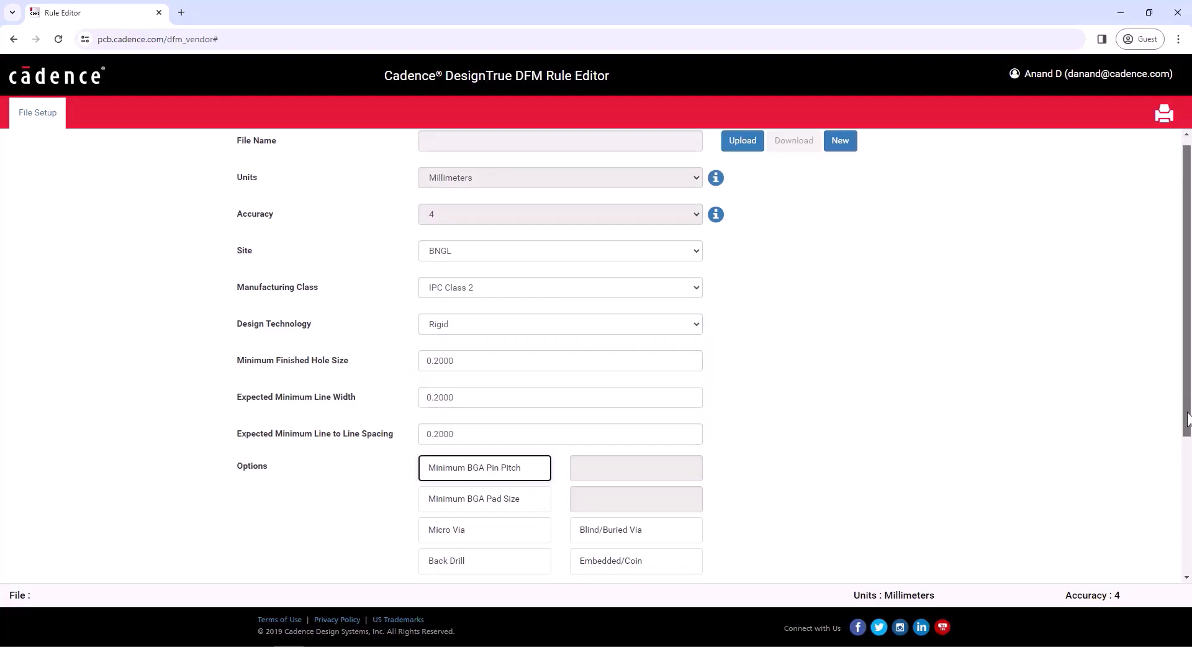
Enable BGA pin pitch 0.8 and pad size 0.45, plus blind/buried vias and back drill.
{"action": "scroll", "coordinate": [1182, 527], "scroll_direction": "down", "scroll_amount": 1}
{"action": "left_click", "coordinate": [487, 292]}
{"action": "left_click", "coordinate": [530, 257]}
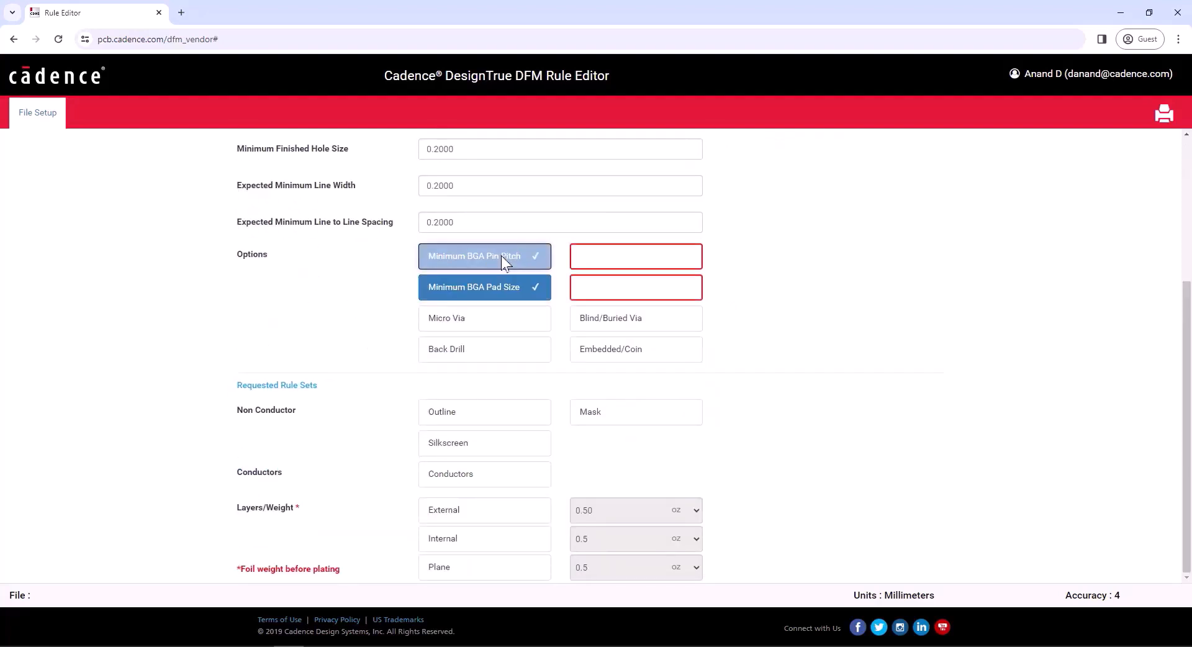
{"action": "left_click", "coordinate": [603, 252]}
{"action": "type", "text": "0.8"}
{"action": "left_click", "coordinate": [601, 285]}
{"action": "type", "text": "0.45"}
{"action": "key", "text": "Tab"}
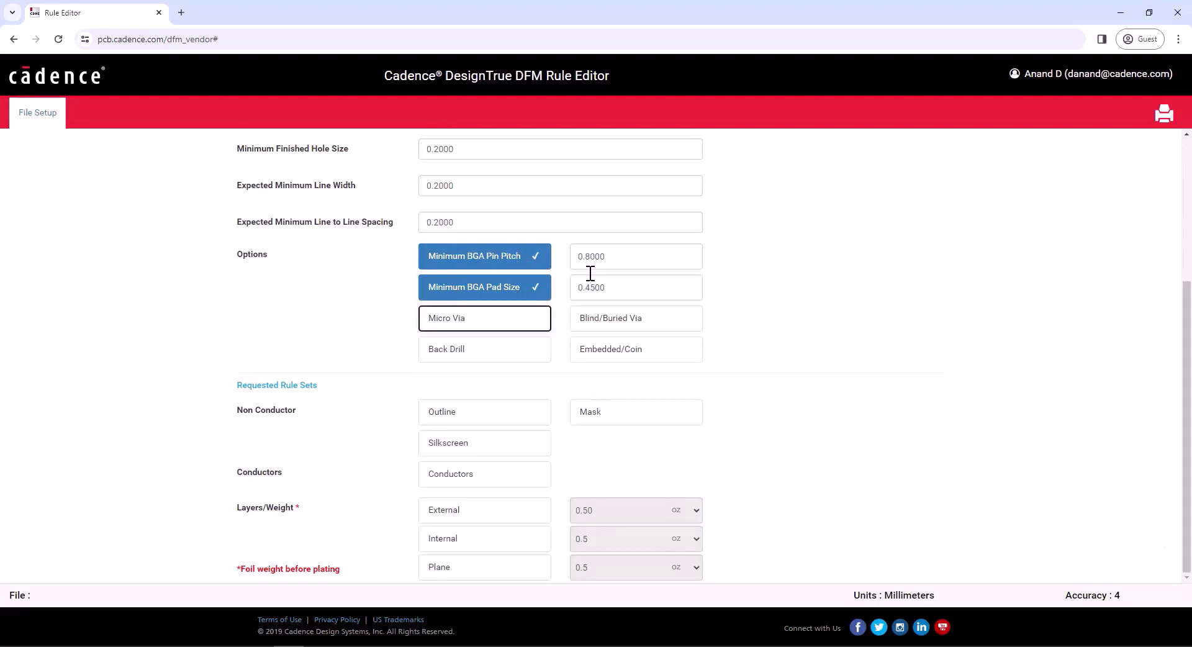
{"action": "left_click", "coordinate": [627, 320]}
{"action": "left_click", "coordinate": [521, 351]}
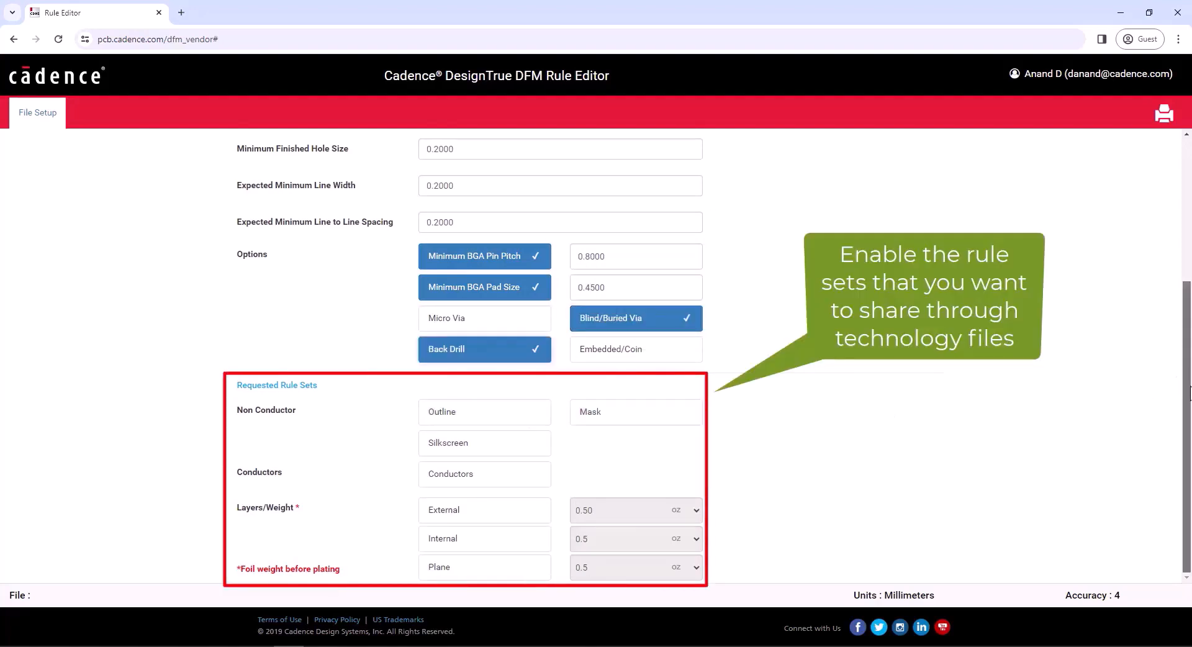
Request Outline, Mask, Silkscreen and Conductors rules, include plane layers, and set external foil to 1.0 oz.
{"action": "left_click", "coordinate": [506, 419]}
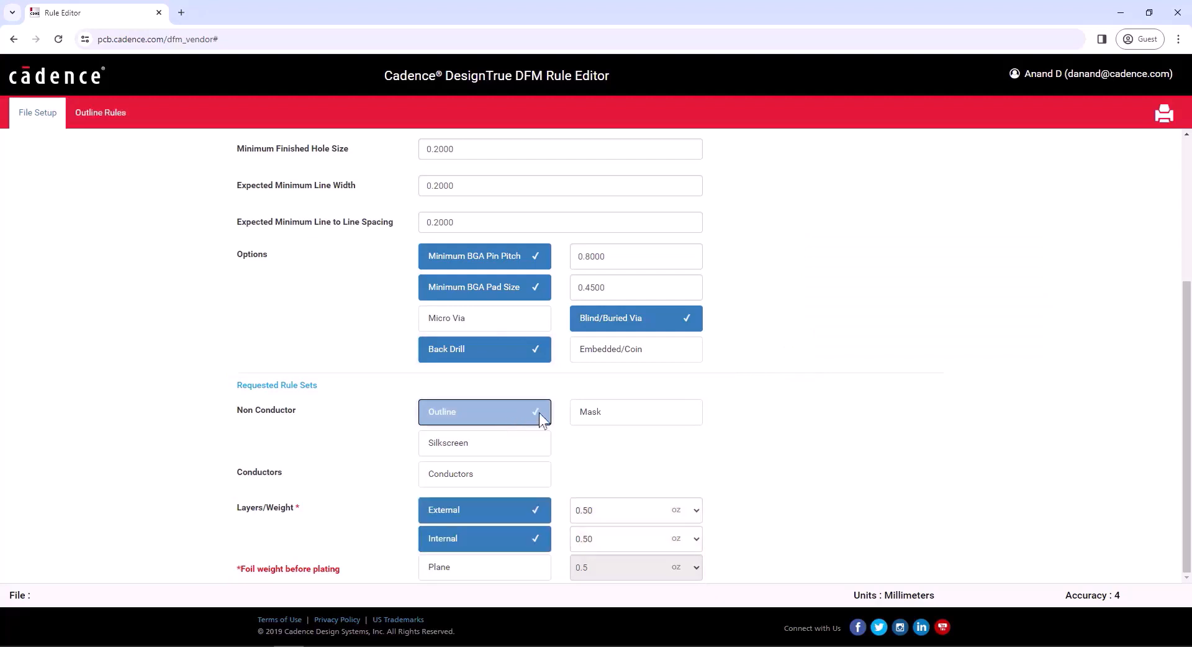
{"action": "left_click", "coordinate": [650, 413]}
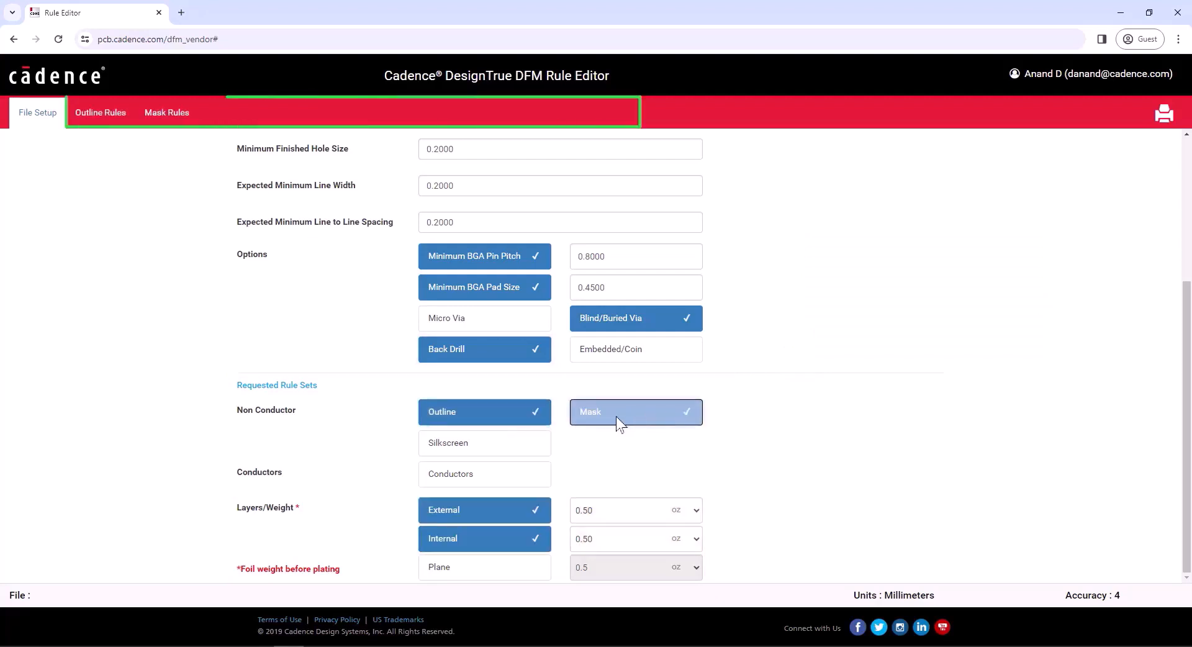
{"action": "left_click", "coordinate": [512, 439]}
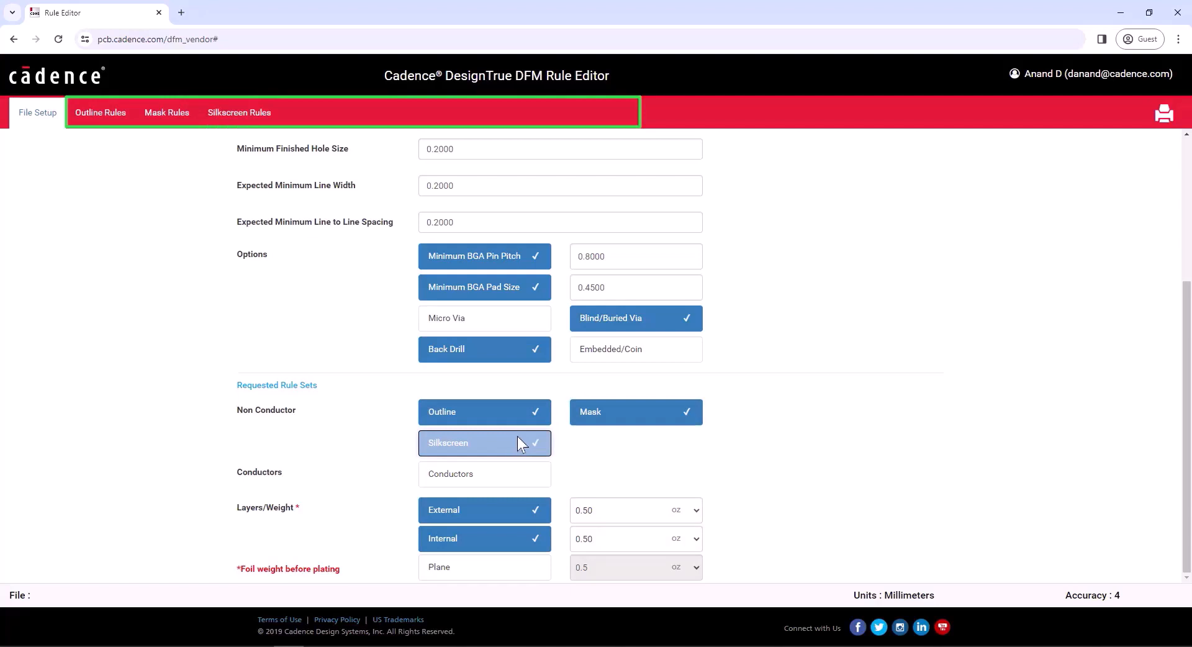
{"action": "left_click", "coordinate": [460, 480]}
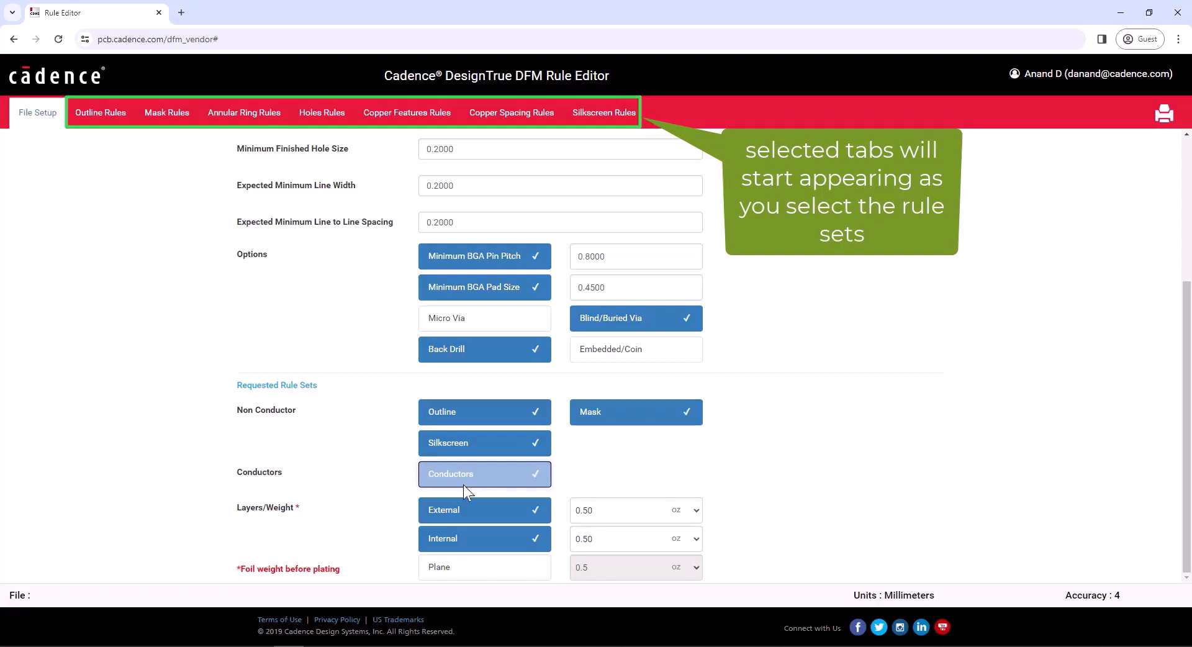
{"action": "left_click", "coordinate": [489, 568]}
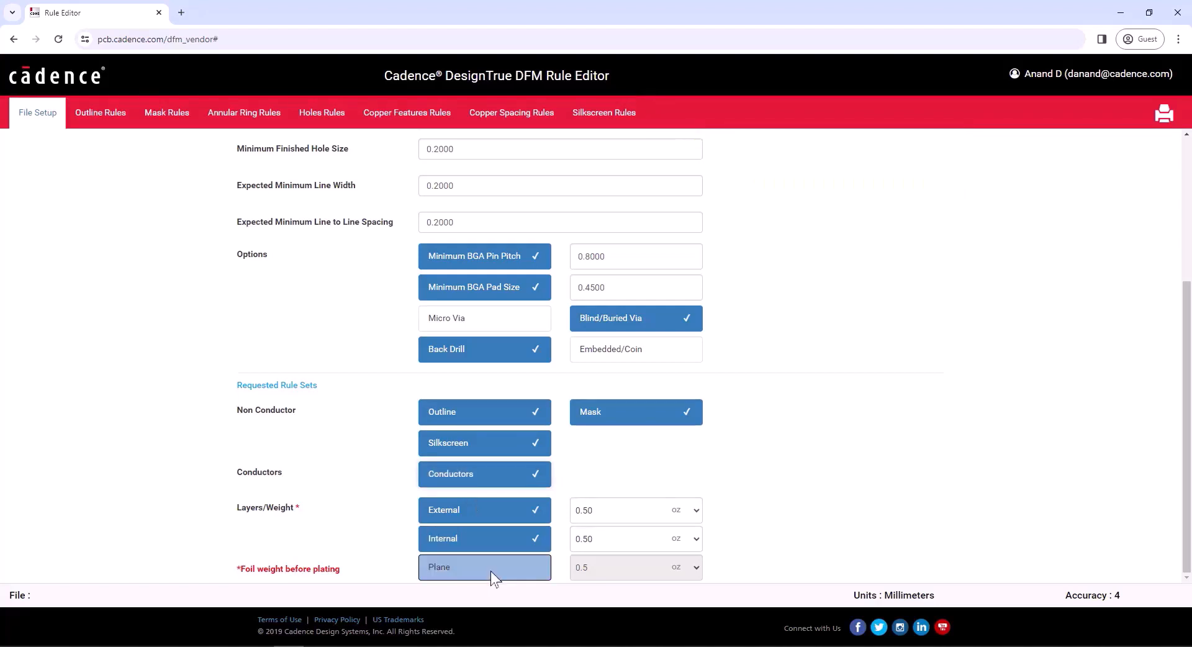
{"action": "left_click", "coordinate": [681, 519]}
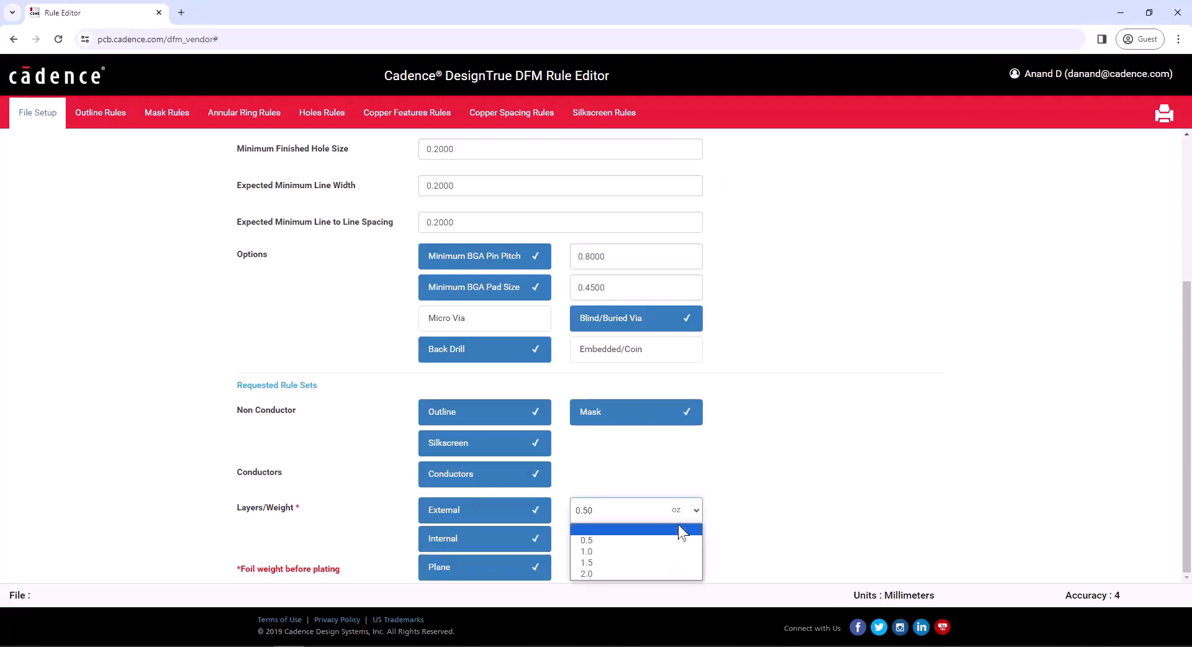
{"action": "left_click", "coordinate": [659, 553]}
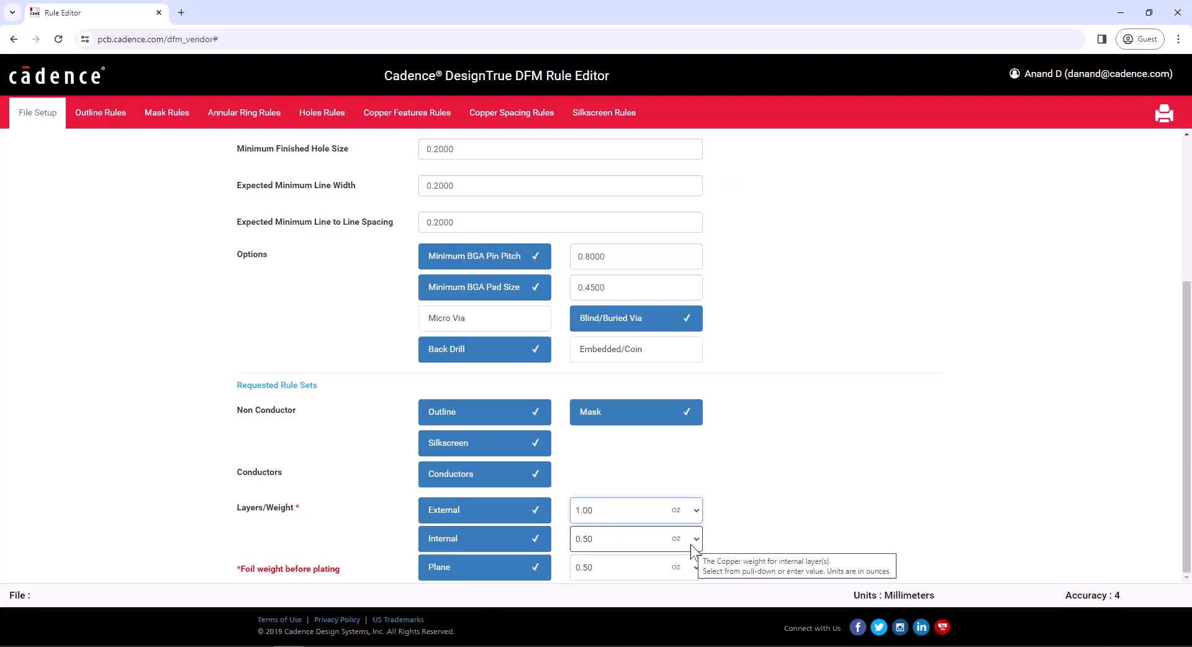
In the Outline Rules table, enter 0.762 etch spacing for Trace, Shape and All pin pads.
{"action": "left_click", "coordinate": [104, 119]}
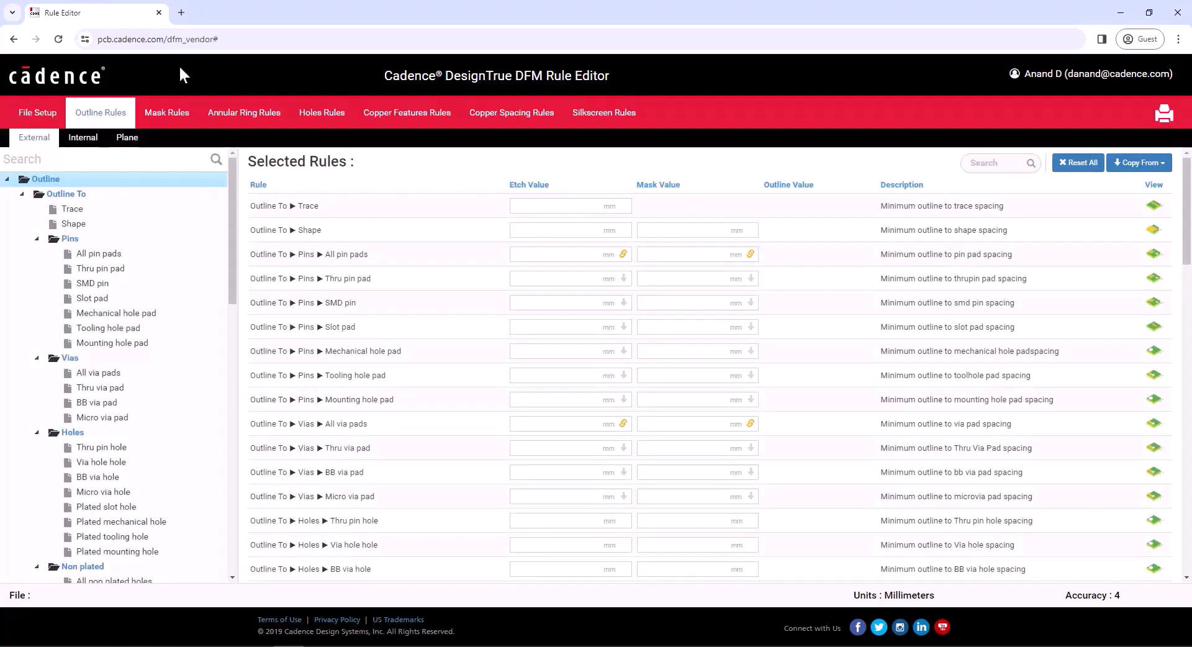
{"action": "left_click", "coordinate": [527, 206]}
{"action": "type", "text": "0."}
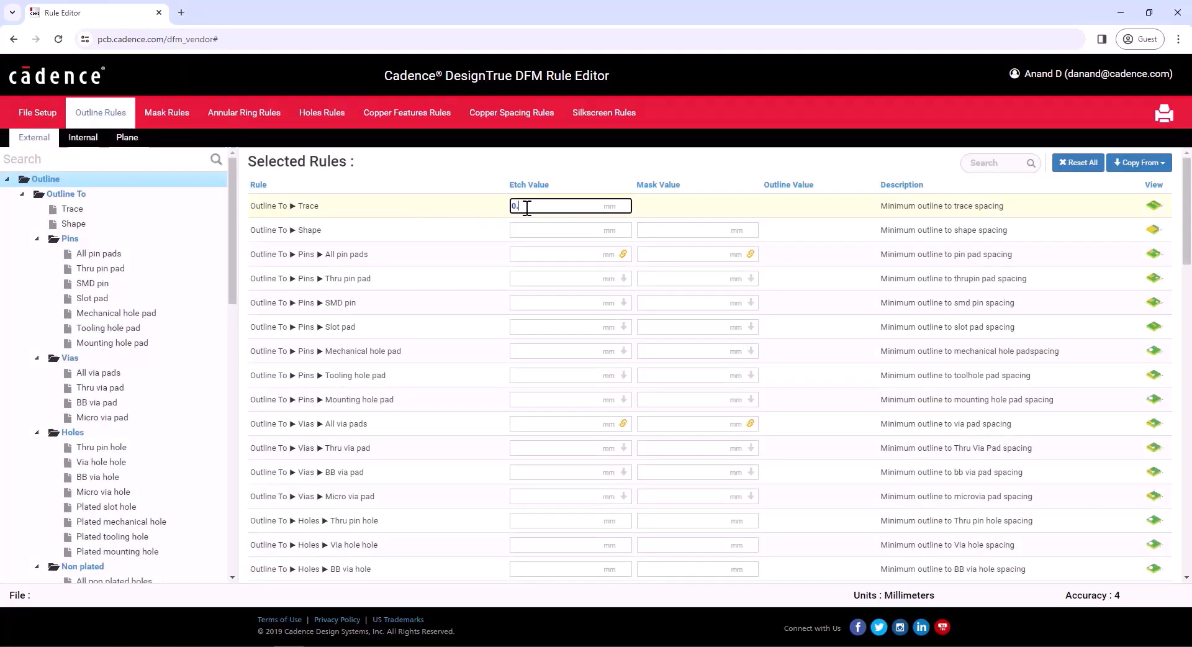
{"action": "type", "text": "7620"}
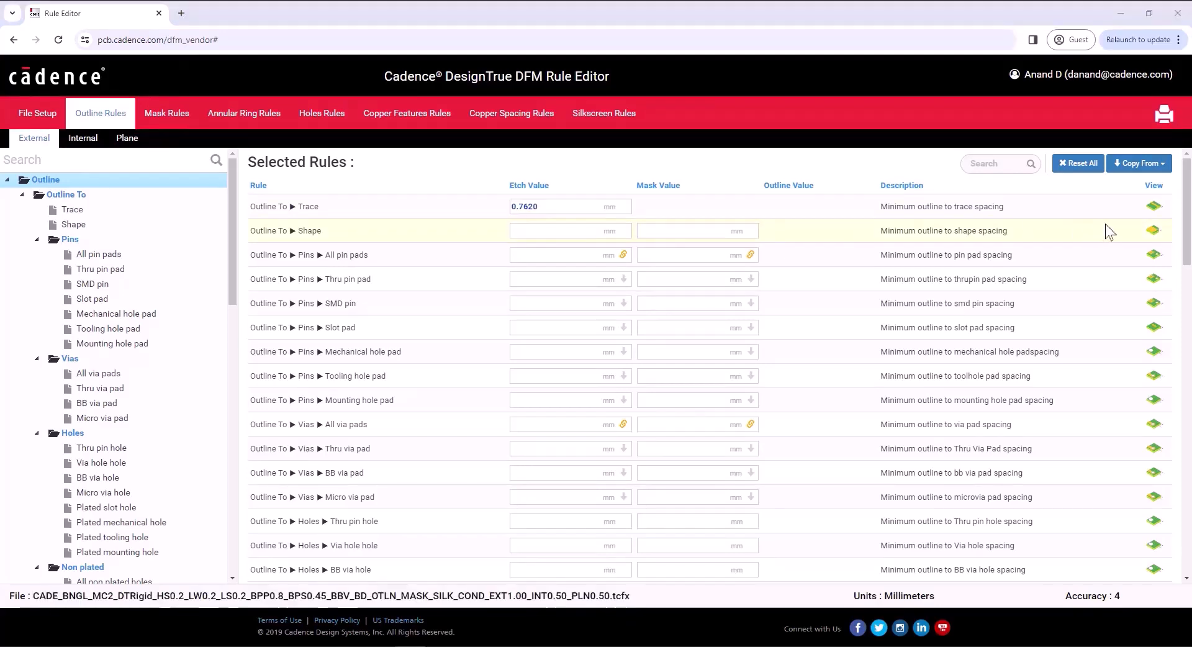
{"action": "mouse_move", "coordinate": [1146, 211]}
{"action": "left_click", "coordinate": [563, 231]}
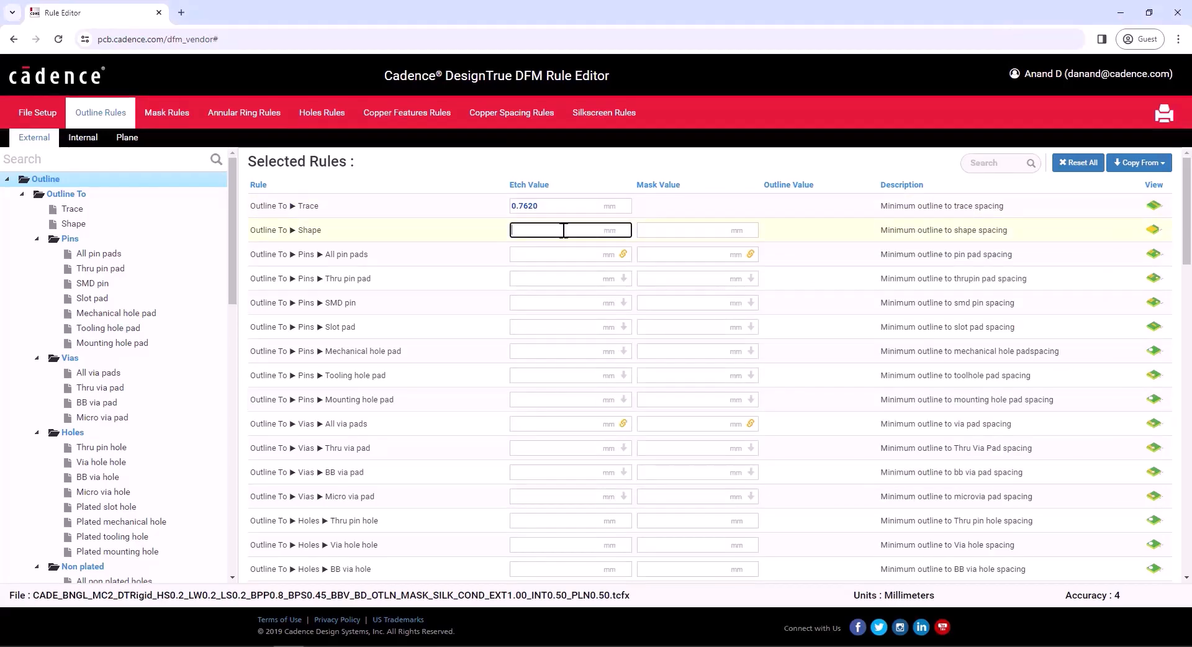
{"action": "type", "text": "0.7620"}
{"action": "key", "text": "Tab"}
{"action": "left_click", "coordinate": [590, 254]}
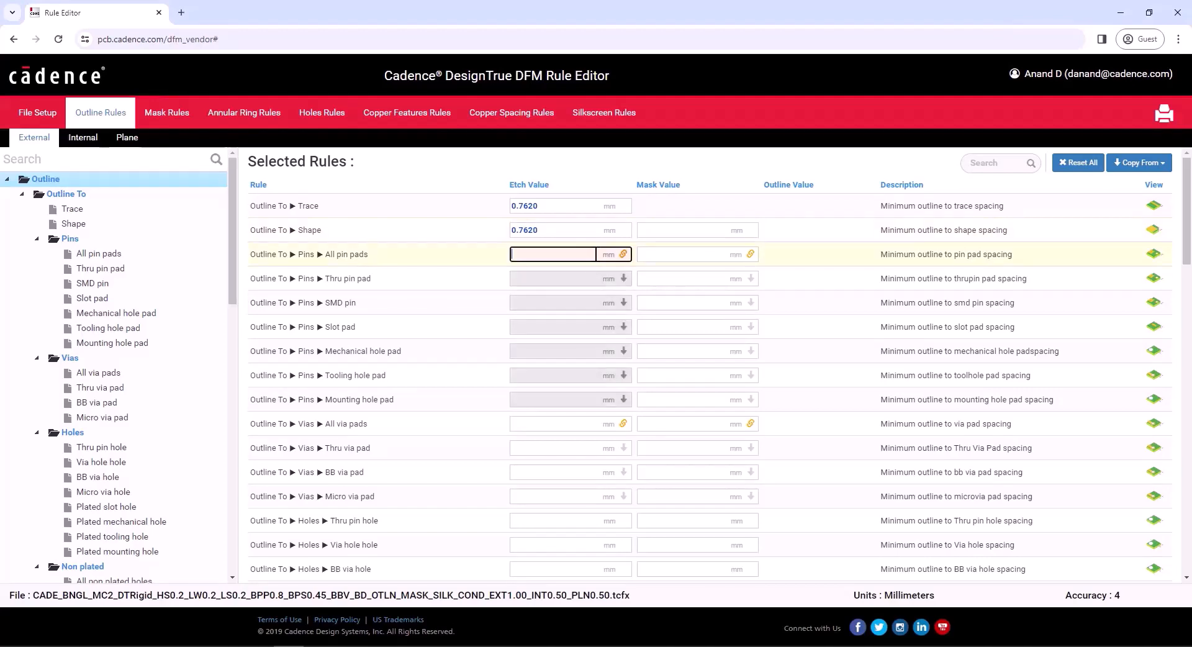
{"action": "type", "text": "0.7620"}
{"action": "key", "text": "Tab"}
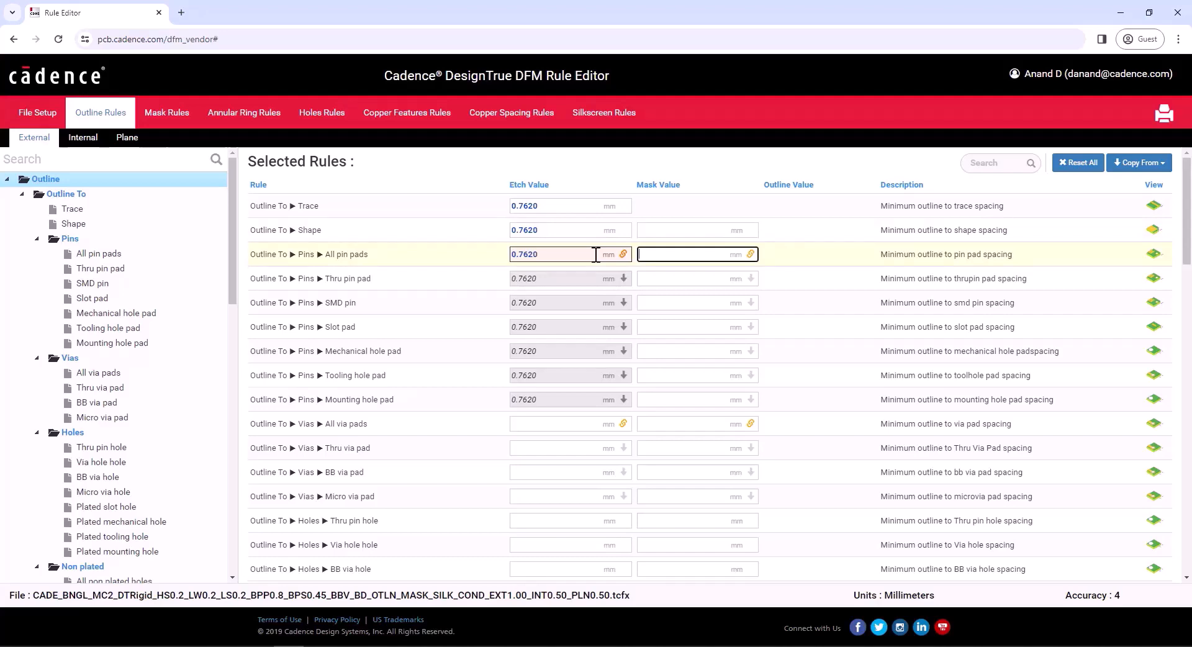
From File Setup, save the rules as a .tcfx file in Downloads and launch Upload.
{"action": "left_click", "coordinate": [38, 113]}
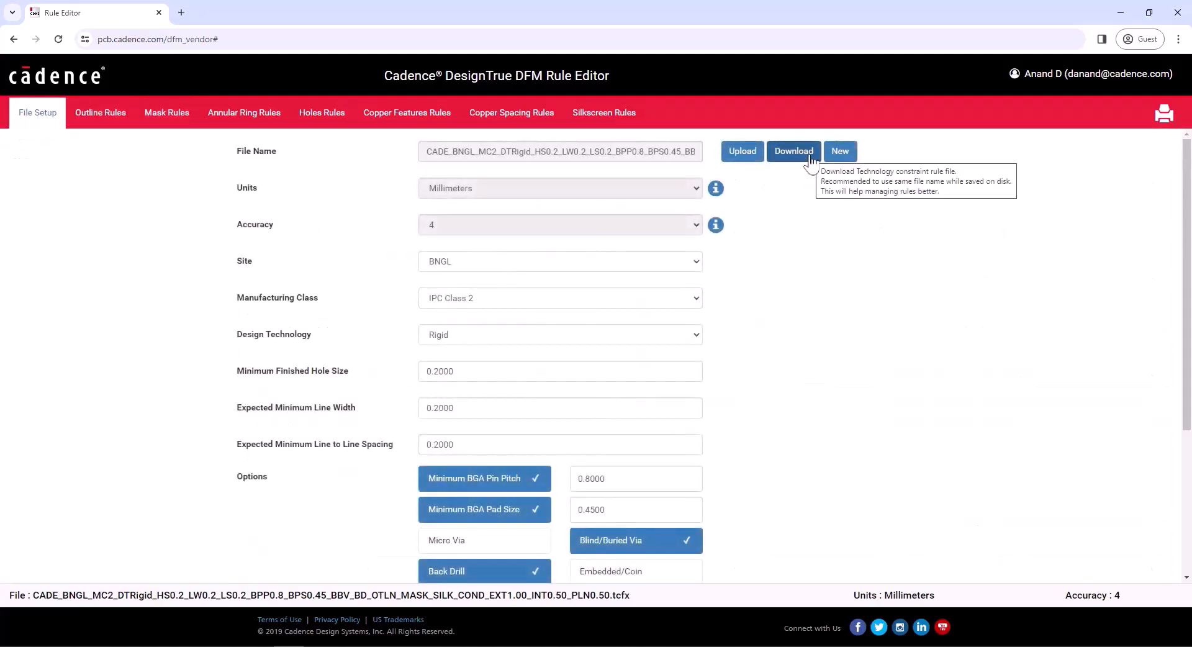
{"action": "left_click", "coordinate": [809, 156]}
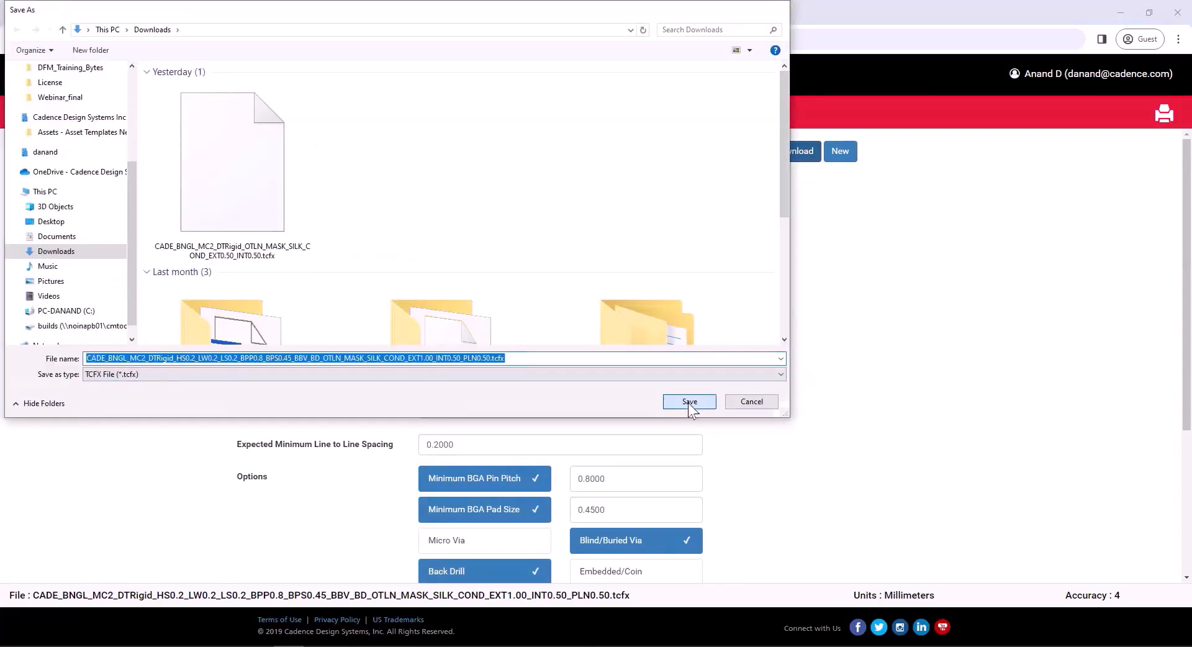
{"action": "left_click", "coordinate": [689, 402]}
{"action": "left_click", "coordinate": [744, 157]}
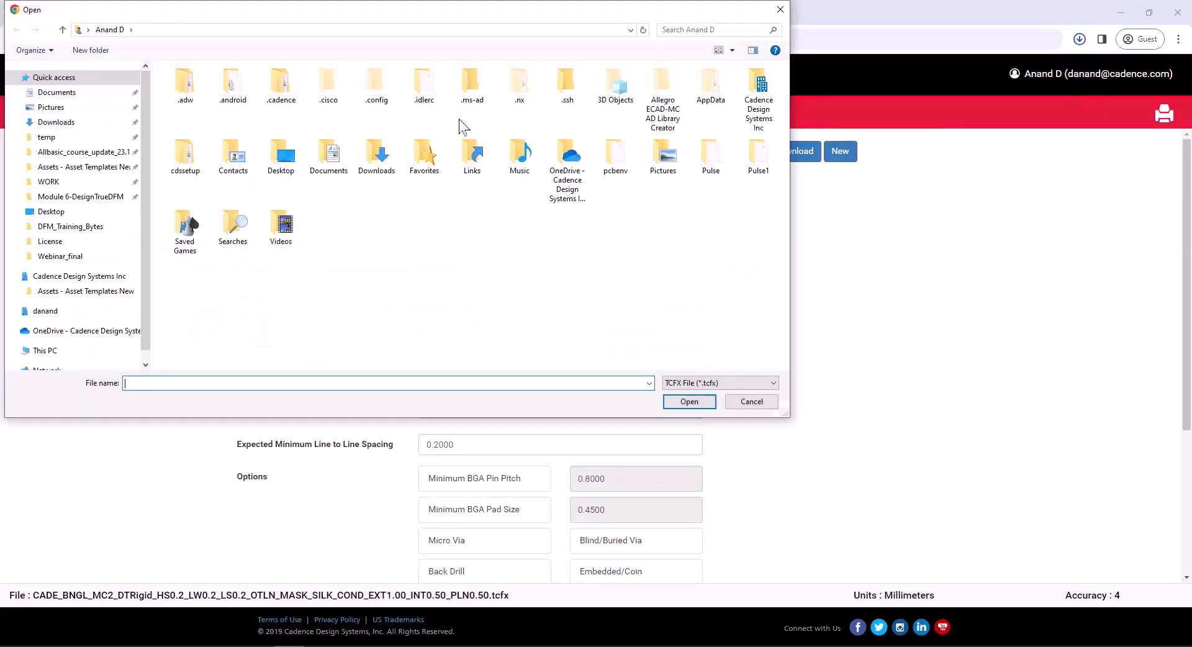
Load the downloaded .tcfx from Downloads and check the thru via pad etch spacing.
{"action": "left_click", "coordinate": [59, 122]}
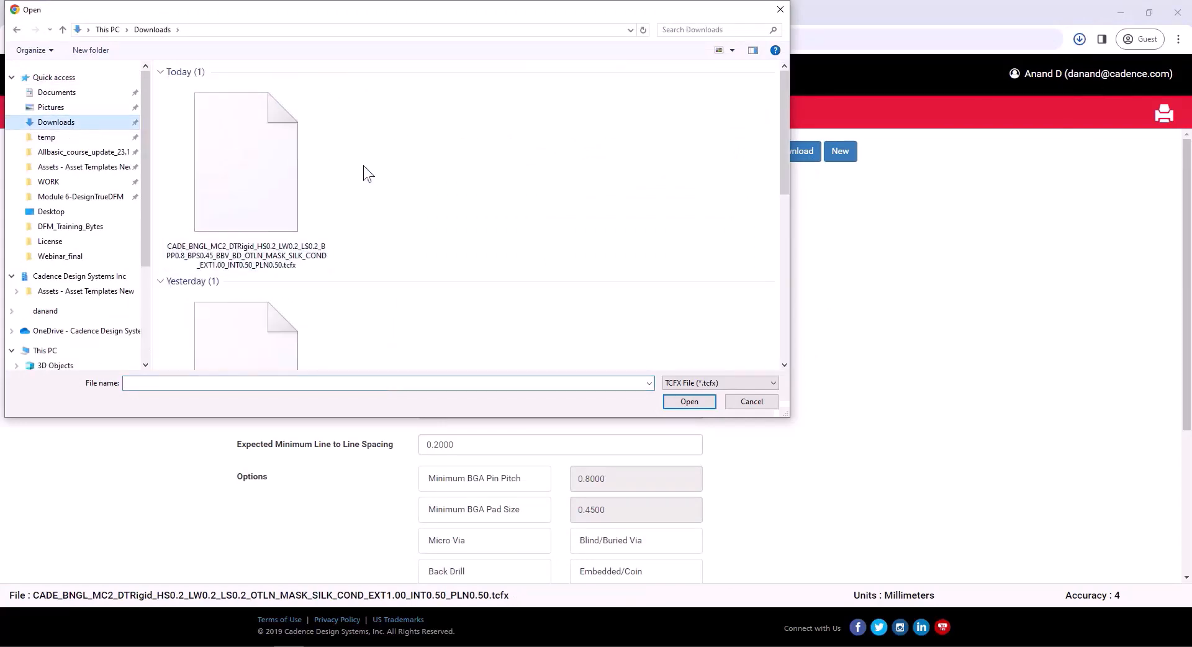
{"action": "left_click", "coordinate": [314, 180]}
{"action": "left_click", "coordinate": [700, 402]}
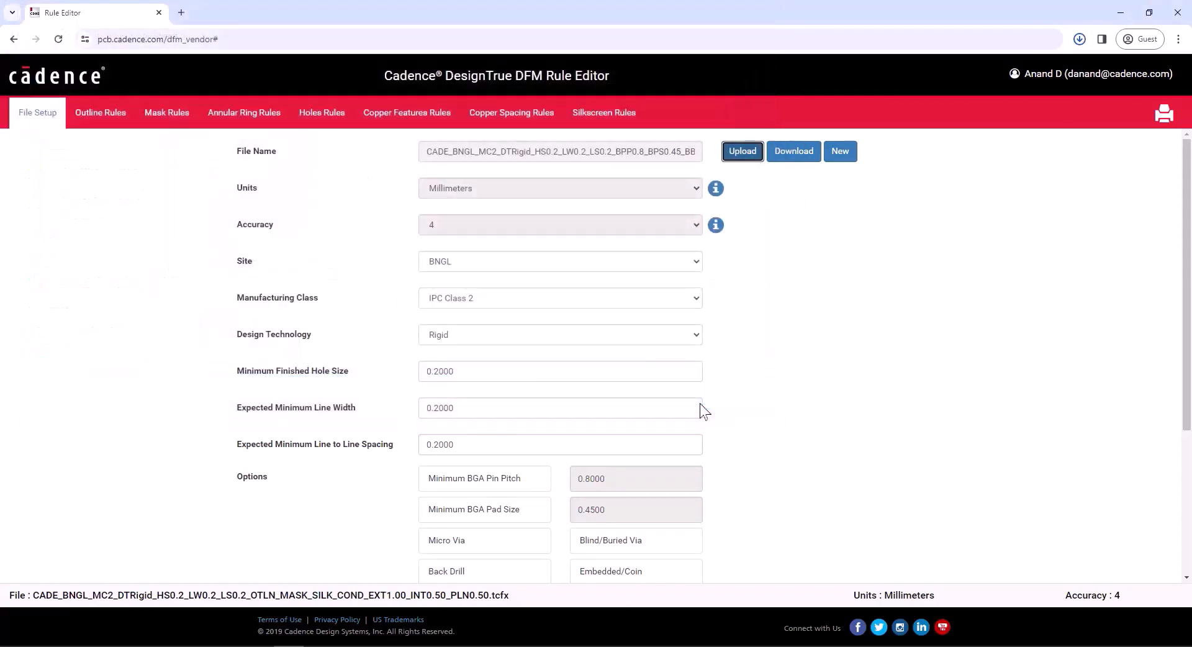
{"action": "left_click", "coordinate": [562, 447]}
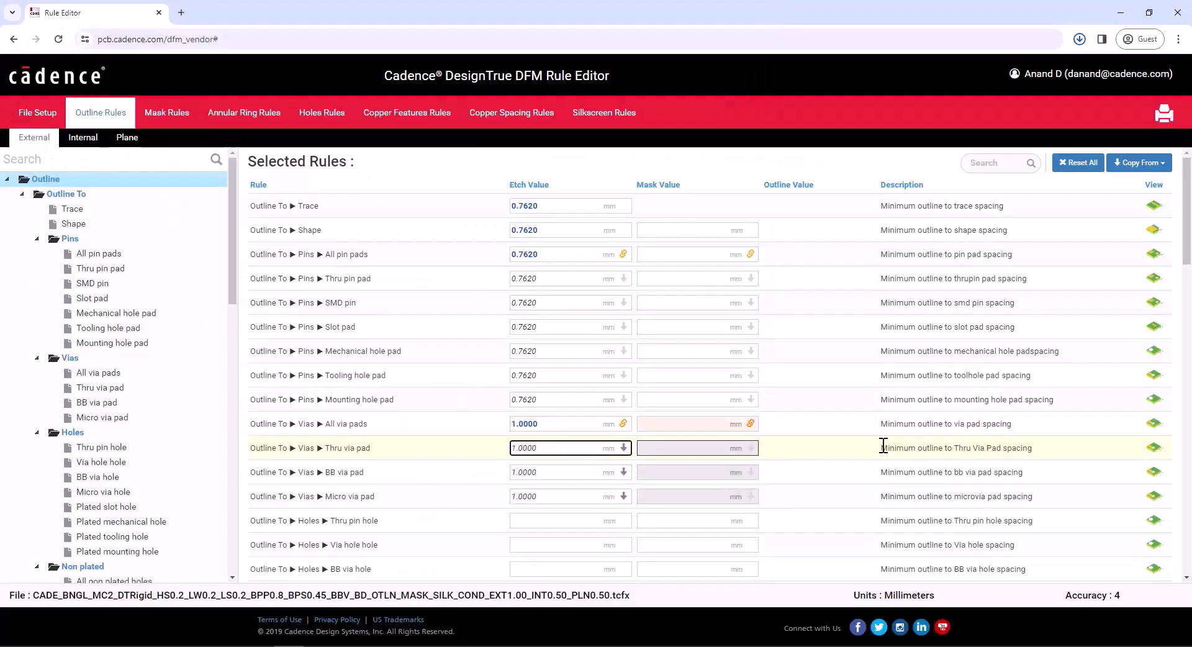